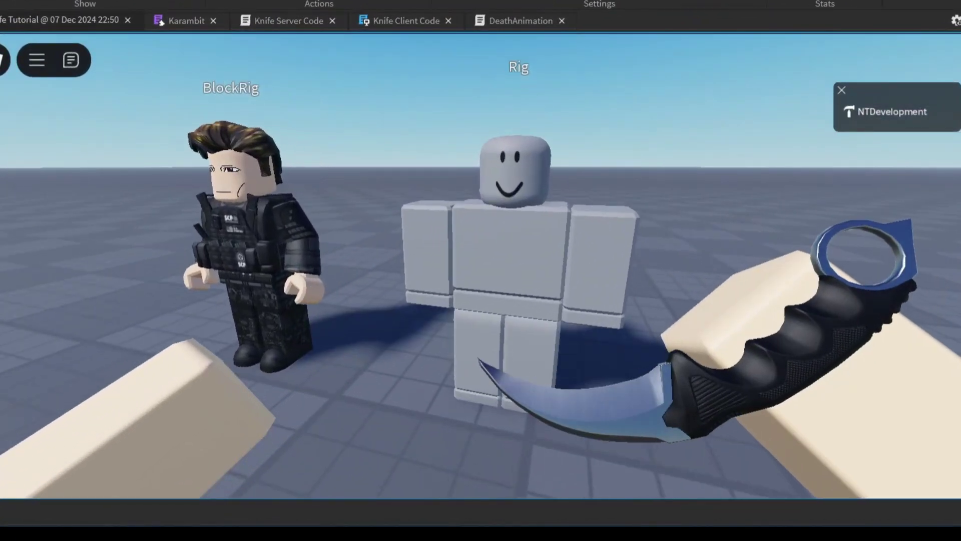
Walk the character away from the rigs and into the red kill brick to test the death behaviour.
{"action": "key", "text": "w"}
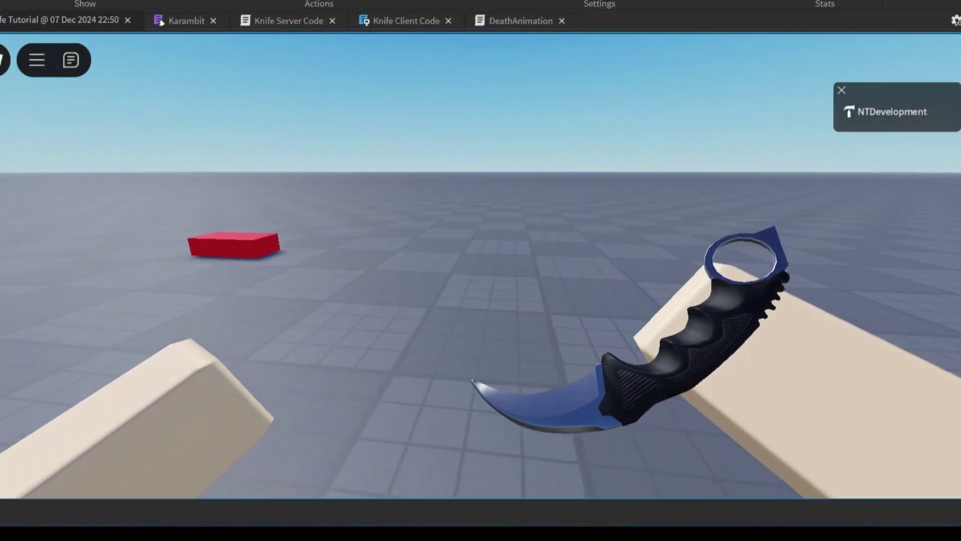
{"action": "scroll", "coordinate": [481, 265], "scroll_direction": "down", "scroll_amount": 5}
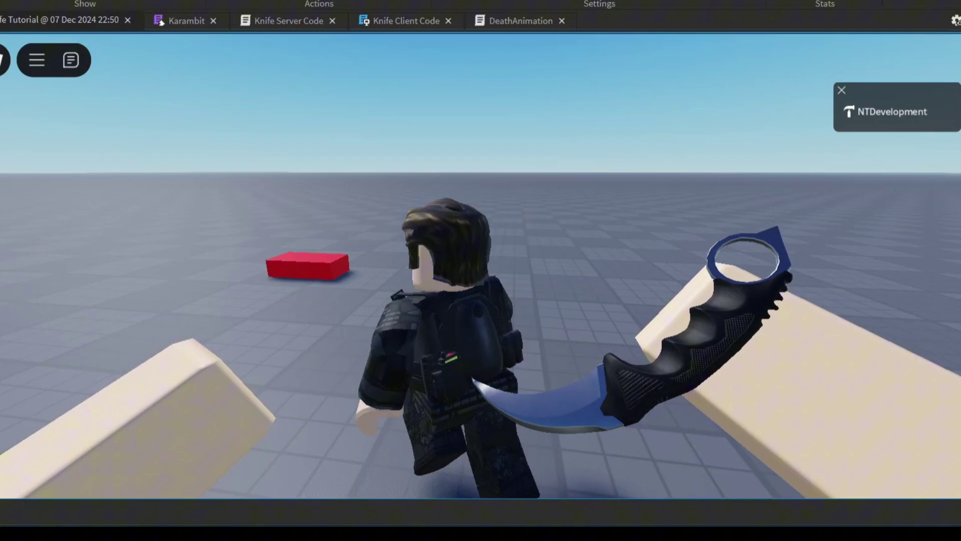
{"action": "key", "text": "a"}
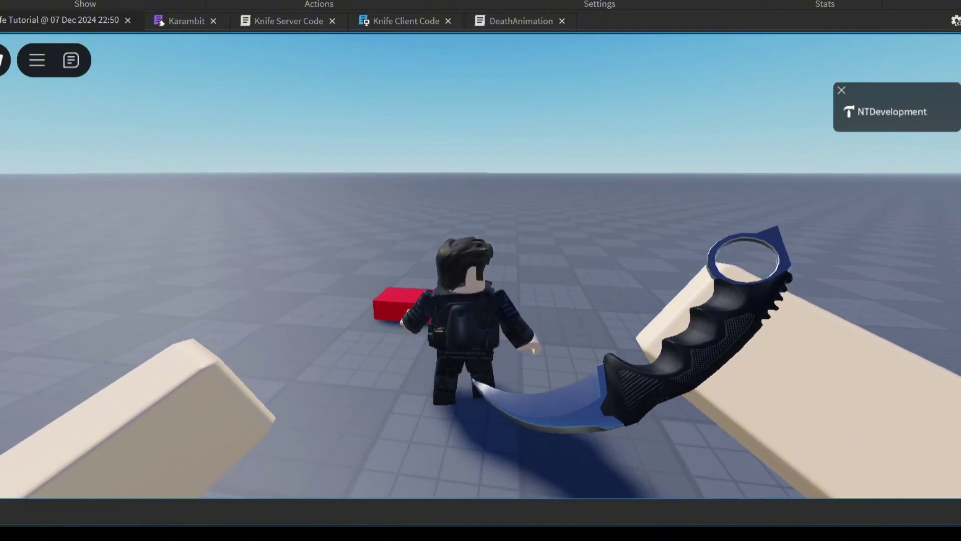
{"action": "key", "text": "w"}
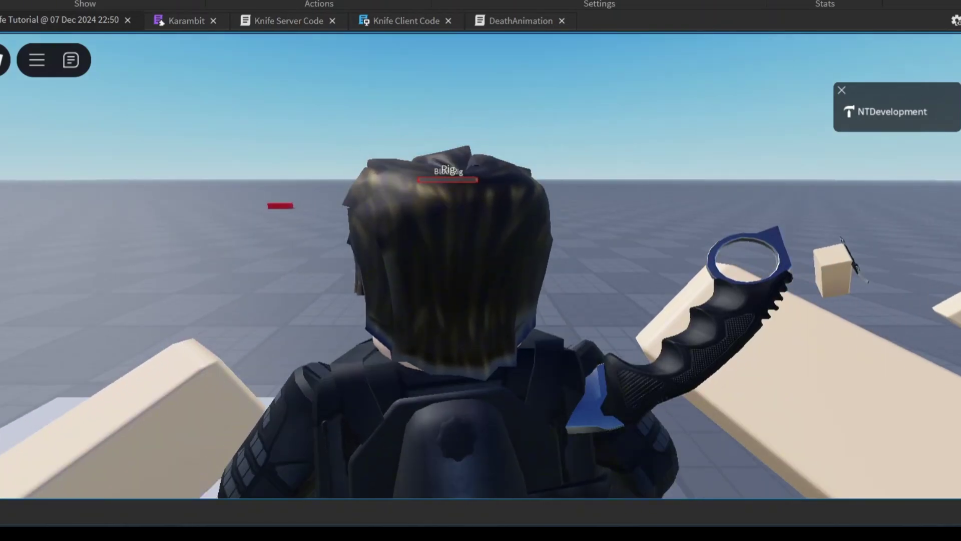
Walk the respawned character up to BlockRig and attack it with the karambit to test the knife.
{"action": "key", "text": "w"}
{"action": "key", "text": "a"}
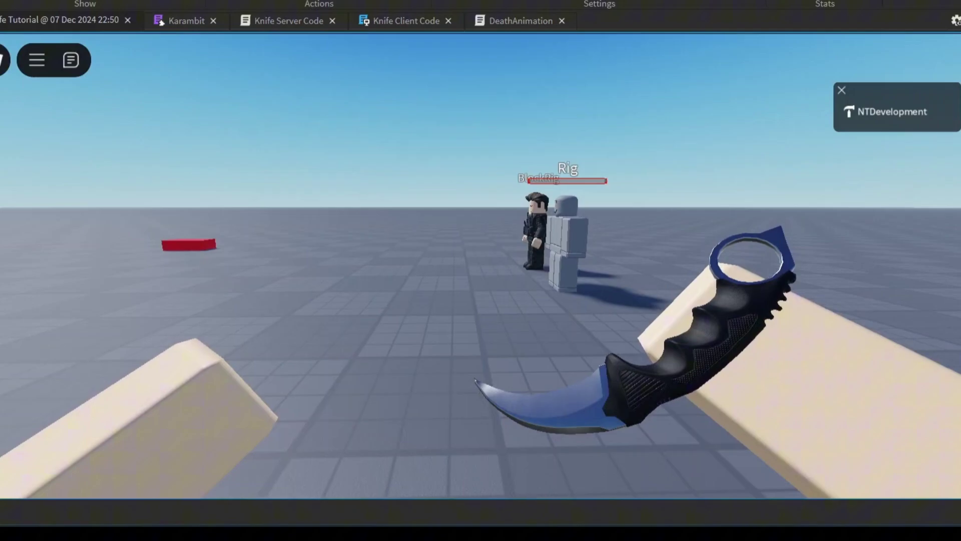
{"action": "key", "text": "w"}
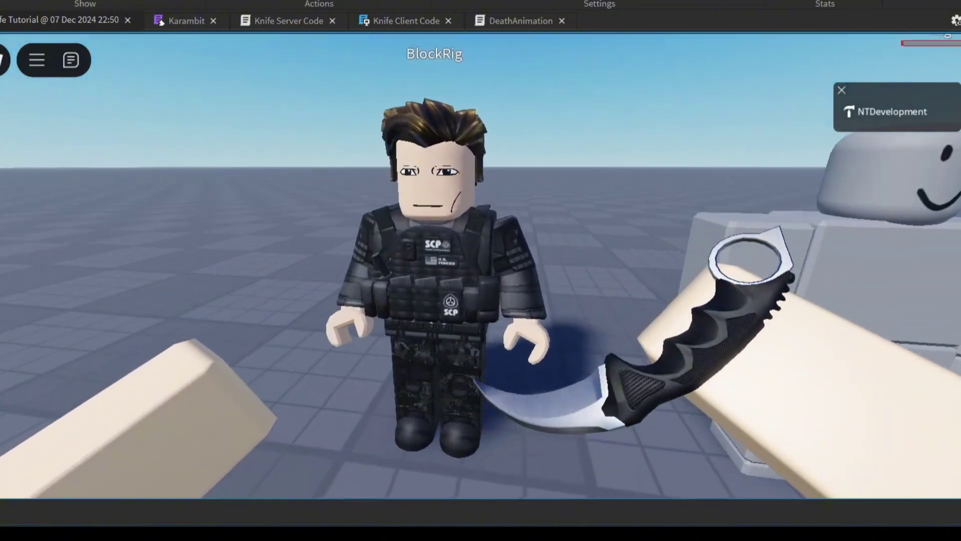
{"action": "left_click", "coordinate": [481, 271]}
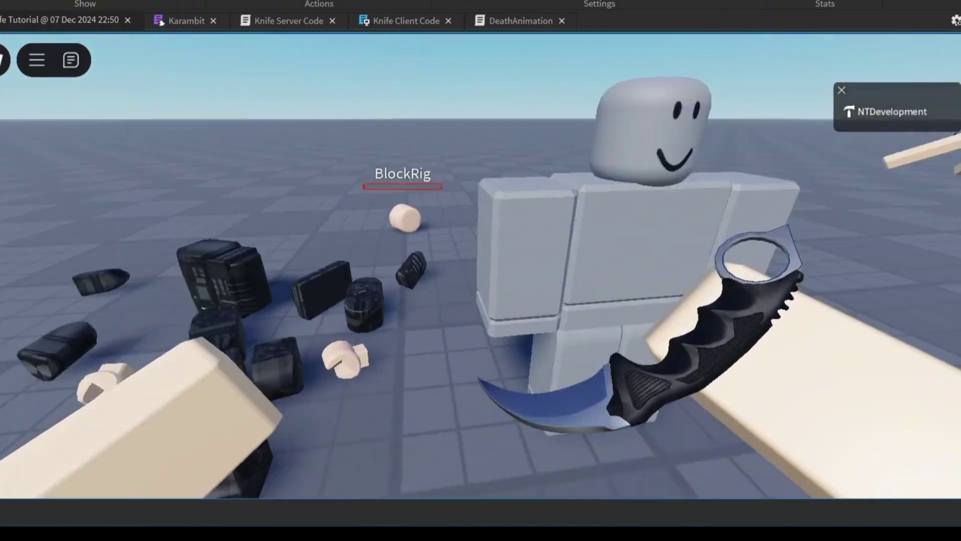
{"action": "key", "text": "w"}
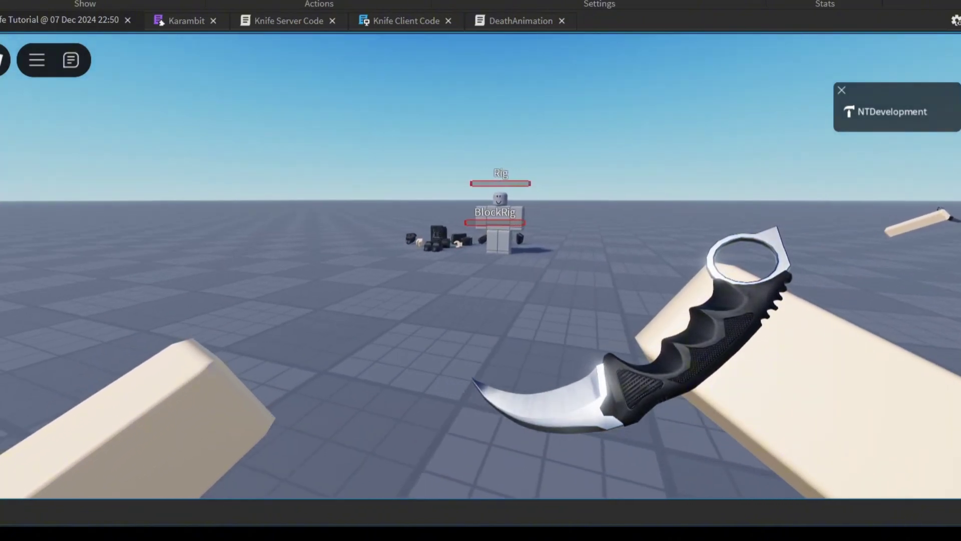
{"action": "key", "text": "w"}
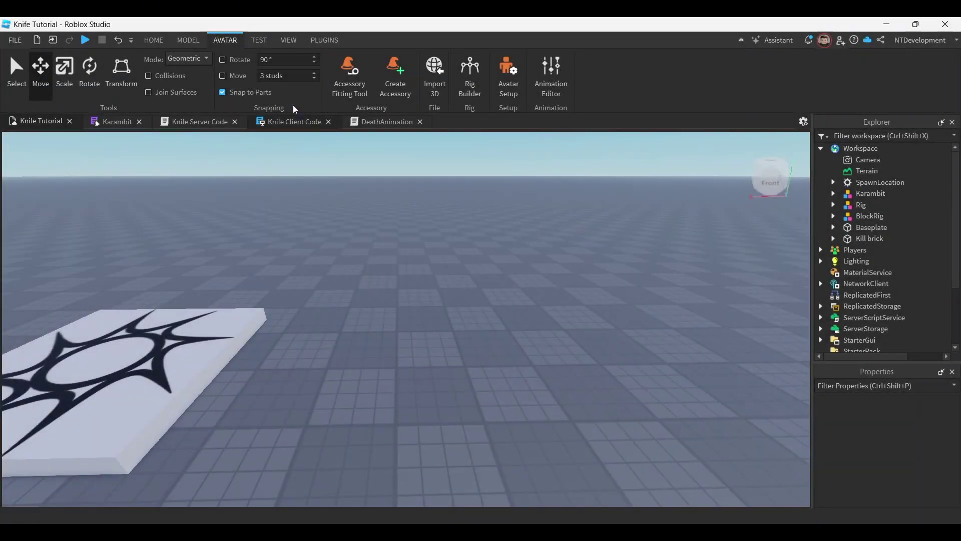
Generate an R15 masculine Block Avatar rig in the workspace.
{"action": "left_click", "coordinate": [470, 80]}
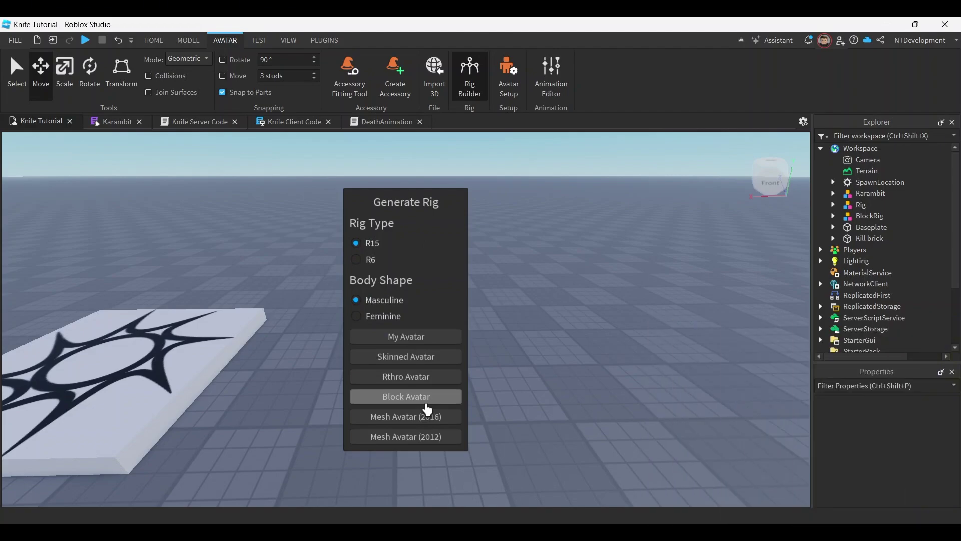
{"action": "left_click", "coordinate": [427, 407]}
{"action": "right_click_drag", "start_coordinate": [491, 275], "coordinate": [492, 275]}
{"action": "scroll", "coordinate": [492, 274], "scroll_direction": "up", "scroll_amount": 2}
{"action": "scroll", "coordinate": [492, 274], "scroll_direction": "up", "scroll_amount": 3}
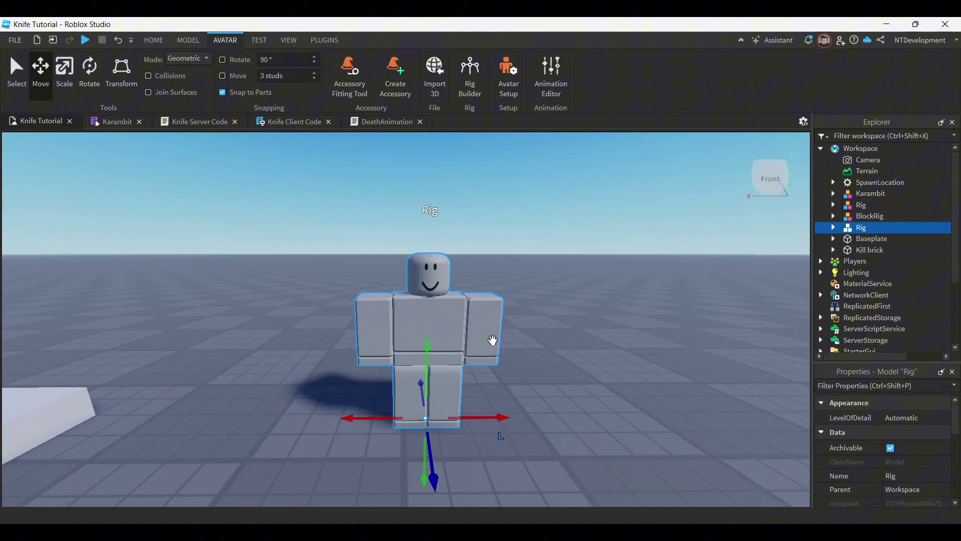
{"action": "scroll", "coordinate": [542, 297], "scroll_direction": "up", "scroll_amount": 1}
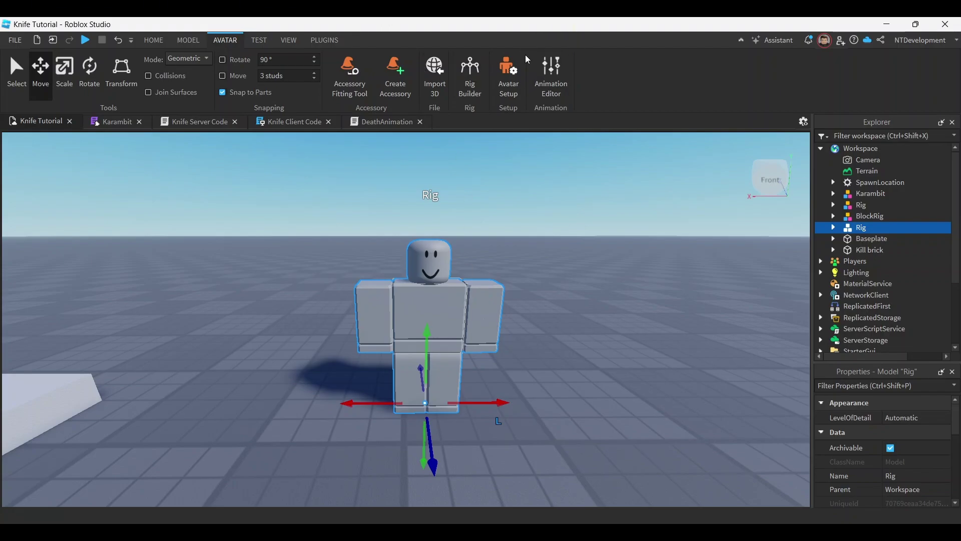
Start a new animation for the generated rig in the Animation Editor and add all its body parts as tracks.
{"action": "left_click", "coordinate": [551, 75]}
{"action": "left_click", "coordinate": [416, 253]}
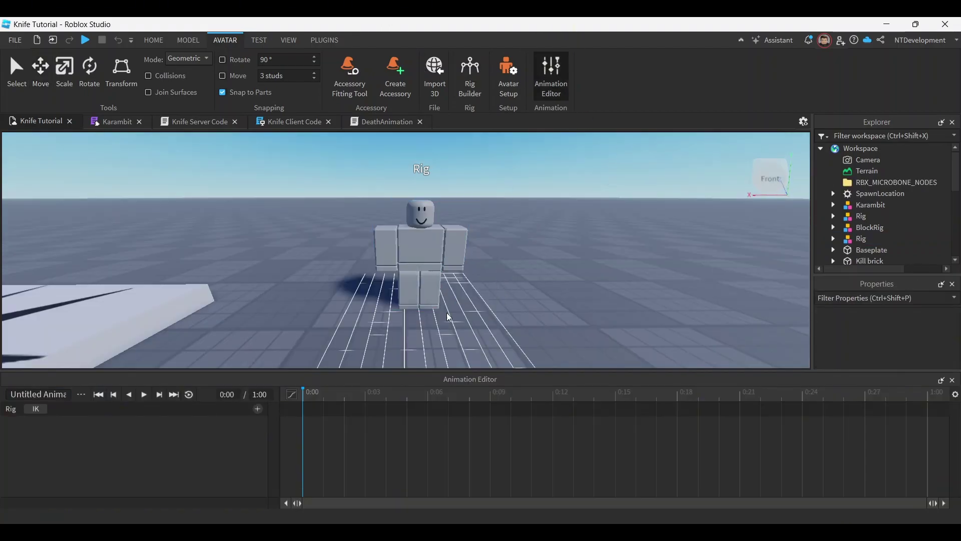
{"action": "left_click", "coordinate": [258, 409]}
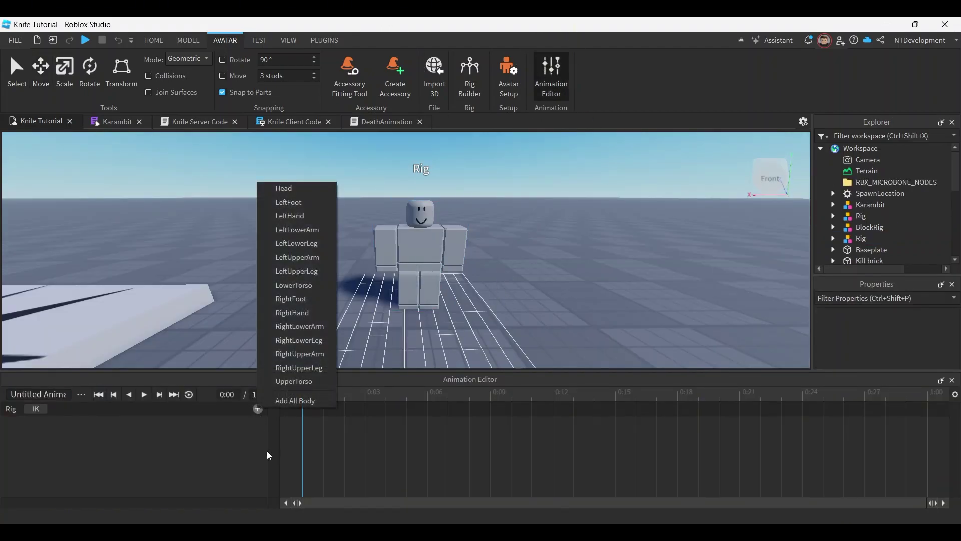
{"action": "left_click", "coordinate": [282, 402]}
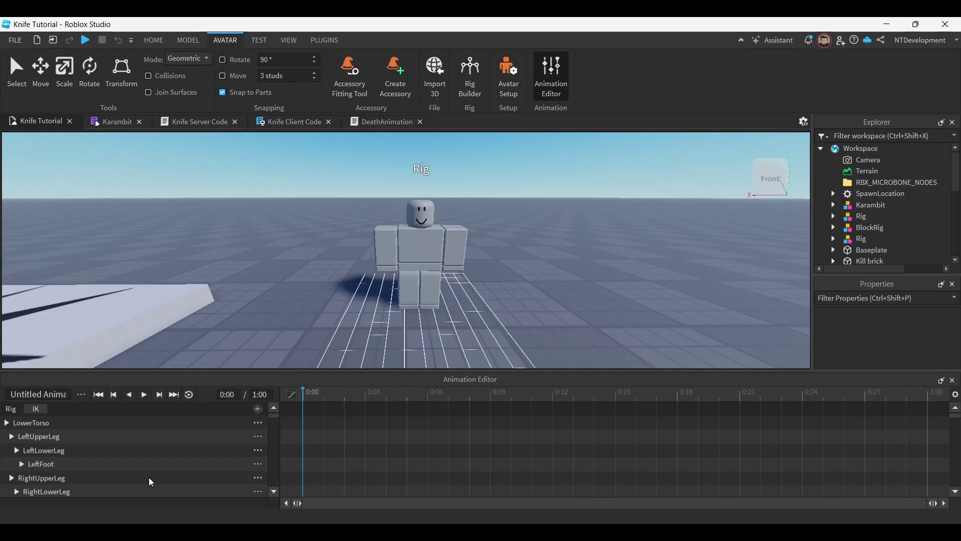
At 0:09, rotate all parts of both arms, LeftUpperArm through RightHand, so they extend horizontally forward, and compare the pose with 0:00.
{"action": "scroll", "coordinate": [111, 471], "scroll_direction": "down", "scroll_amount": 4}
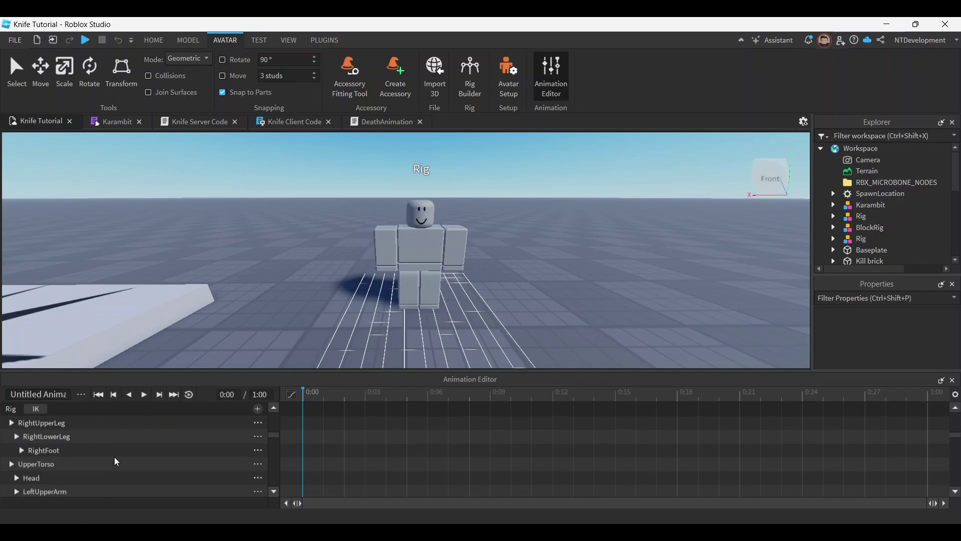
{"action": "scroll", "coordinate": [90, 486], "scroll_direction": "down", "scroll_amount": 3}
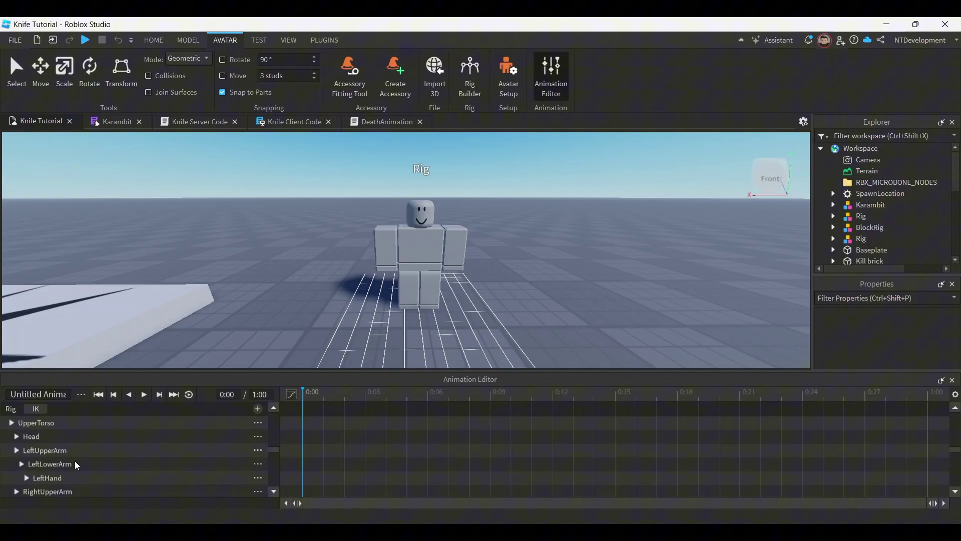
{"action": "scroll", "coordinate": [73, 465], "scroll_direction": "down", "scroll_amount": 1}
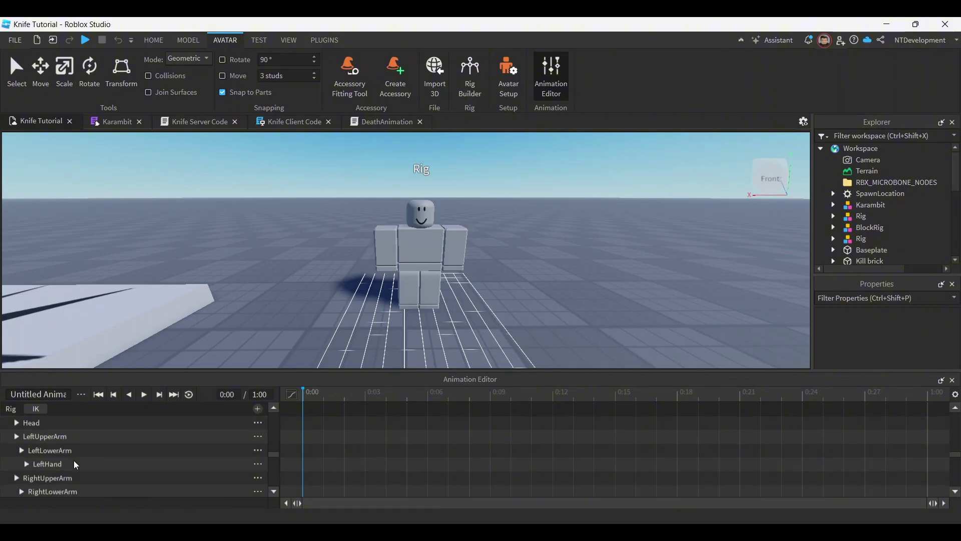
{"action": "left_click", "coordinate": [58, 440]}
{"action": "scroll", "coordinate": [64, 442], "scroll_direction": "down", "scroll_amount": 2}
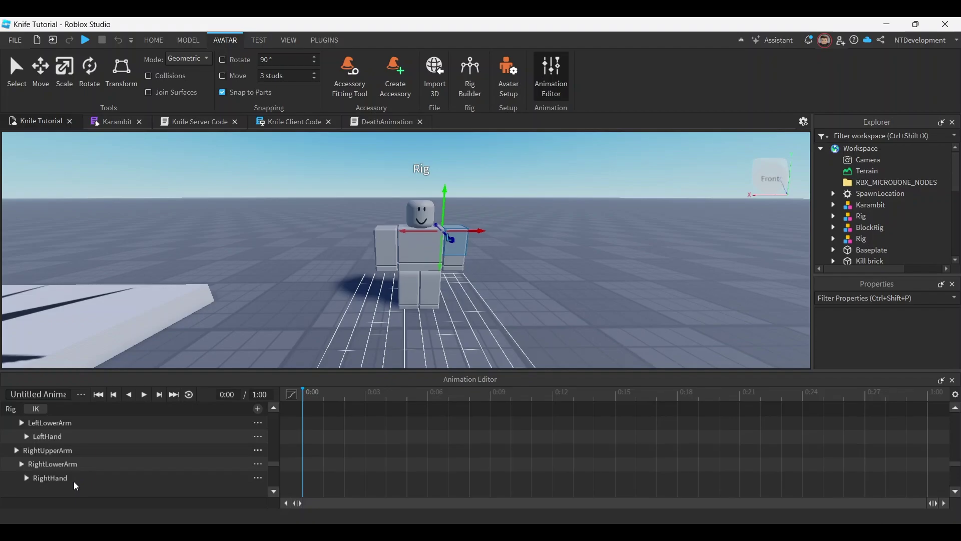
{"action": "left_click", "coordinate": [64, 480], "text": "shift"}
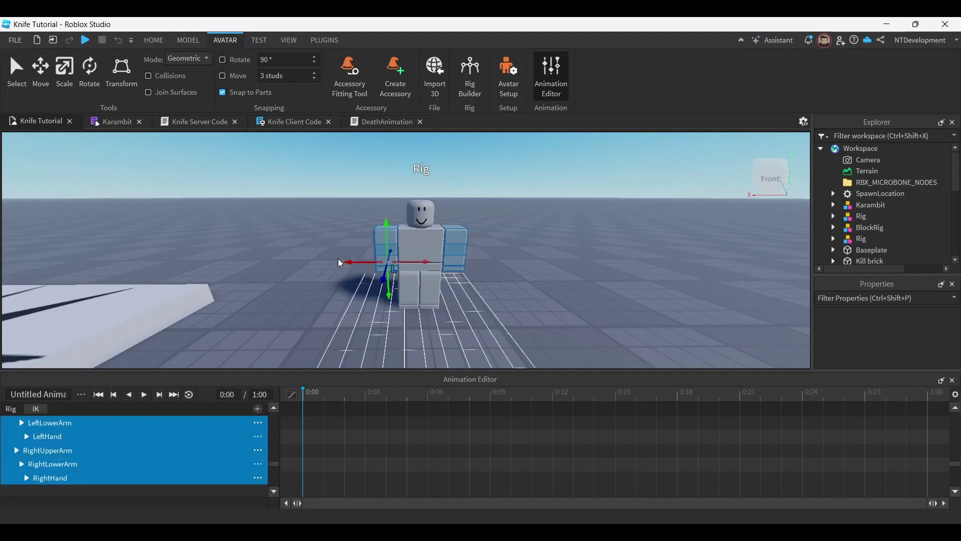
{"action": "right_click_drag", "start_coordinate": [569, 279], "coordinate": [570, 278]}
{"action": "key", "text": "d"}
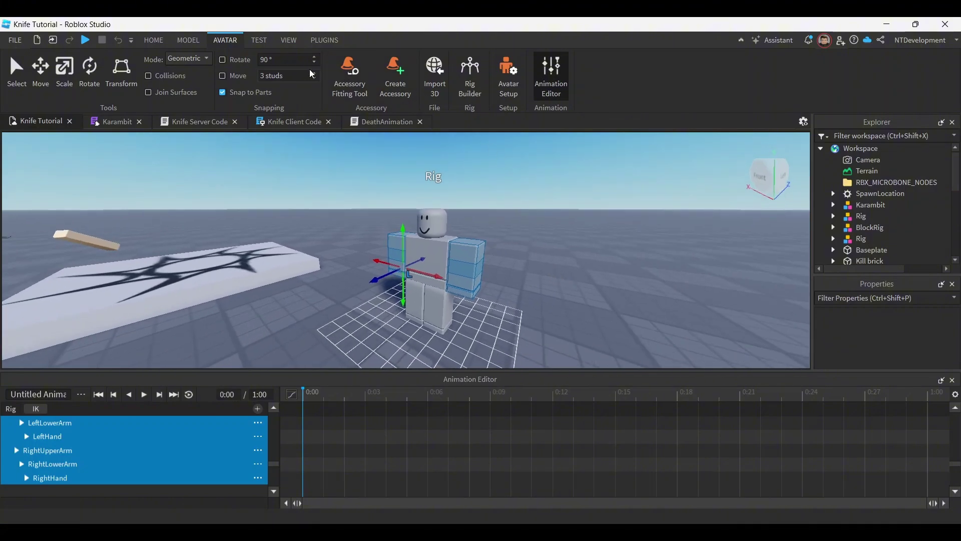
{"action": "left_click", "coordinate": [93, 74]}
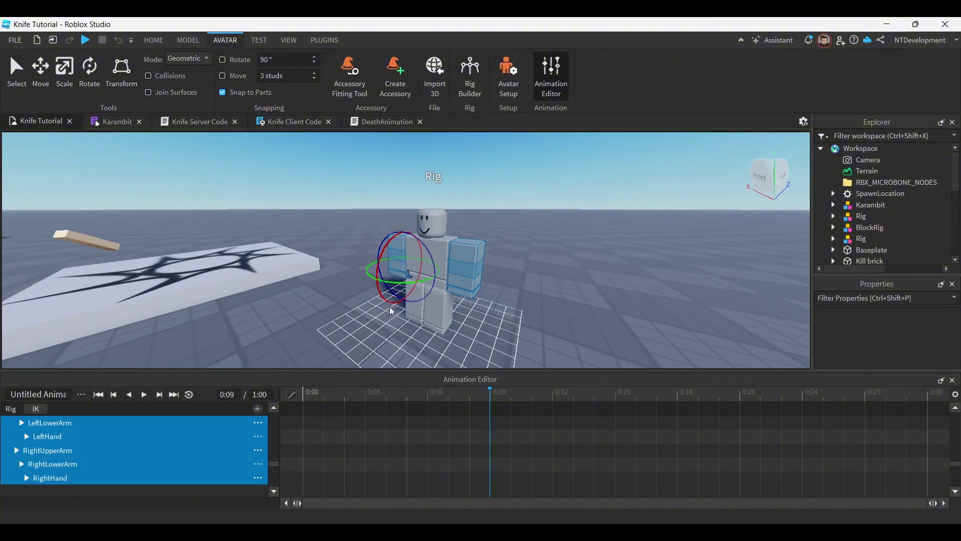
{"action": "left_click_drag", "start_coordinate": [390, 309], "coordinate": [355, 240]}
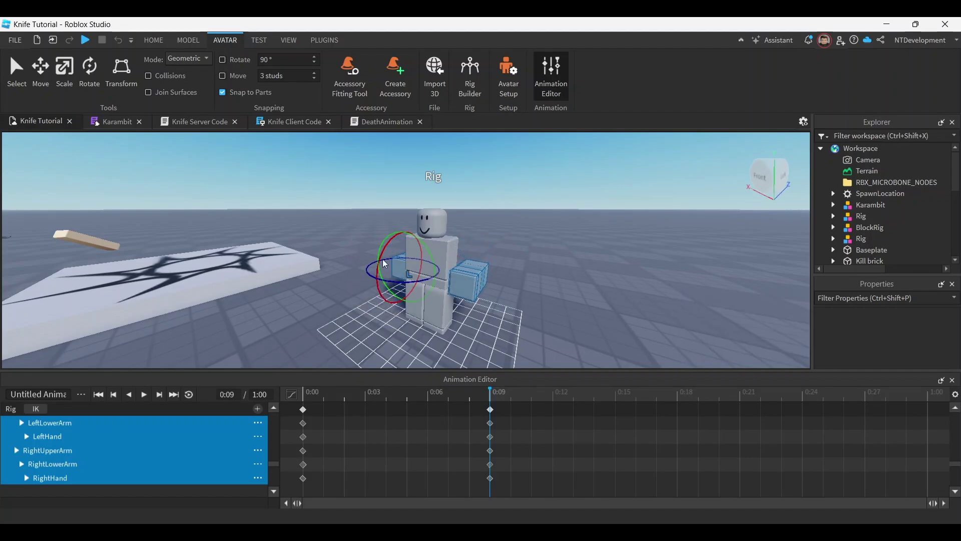
{"action": "left_click", "coordinate": [304, 400]}
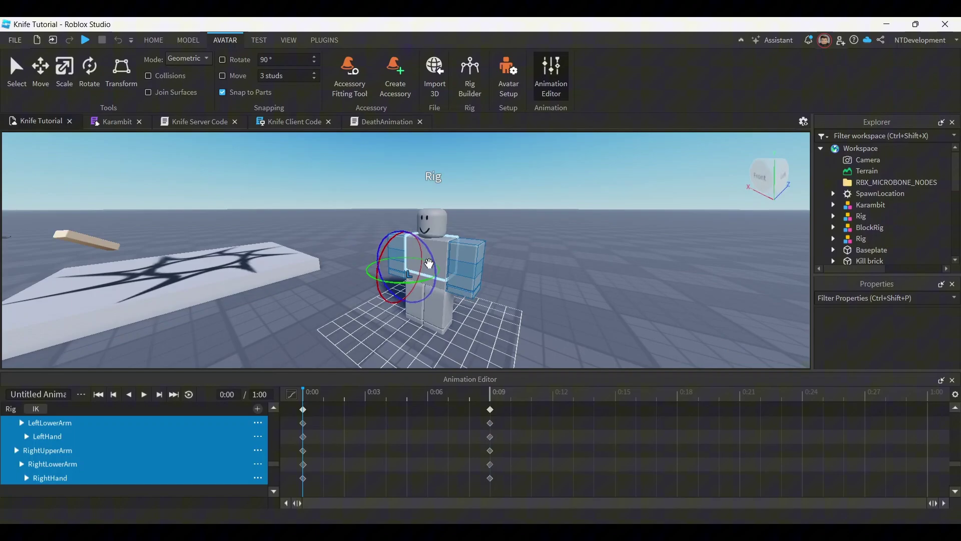
{"action": "left_click", "coordinate": [492, 394]}
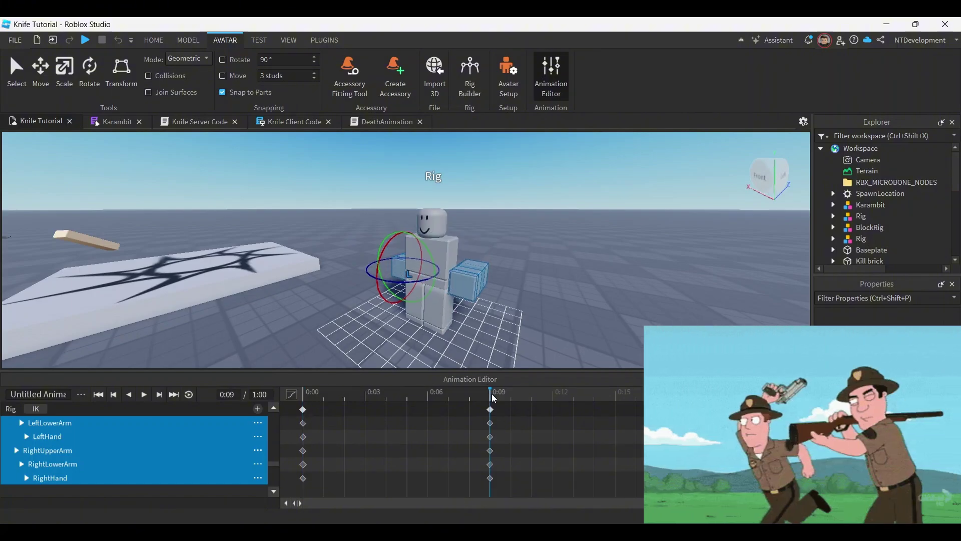
Move both raised arms upward and along their length at 0:09 until they line up with the shoulders.
{"action": "right_click_drag", "start_coordinate": [539, 300], "coordinate": [542, 288]}
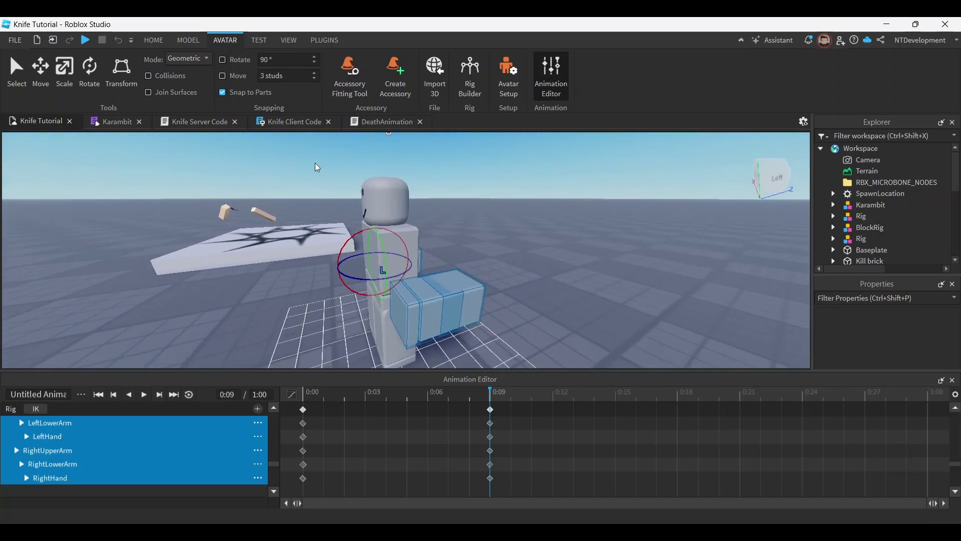
{"action": "left_click", "coordinate": [50, 80]}
{"action": "left_click_drag", "start_coordinate": [352, 275], "coordinate": [332, 201]}
{"action": "right_click_drag", "start_coordinate": [507, 247], "coordinate": [507, 248]}
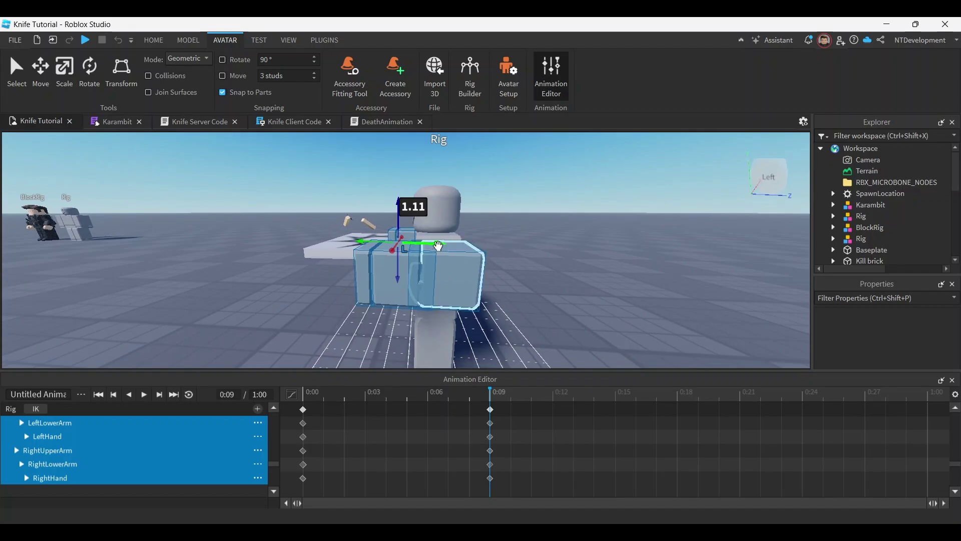
{"action": "left_click_drag", "start_coordinate": [438, 246], "coordinate": [442, 246]}
{"action": "right_click_drag", "start_coordinate": [510, 269], "coordinate": [511, 269]}
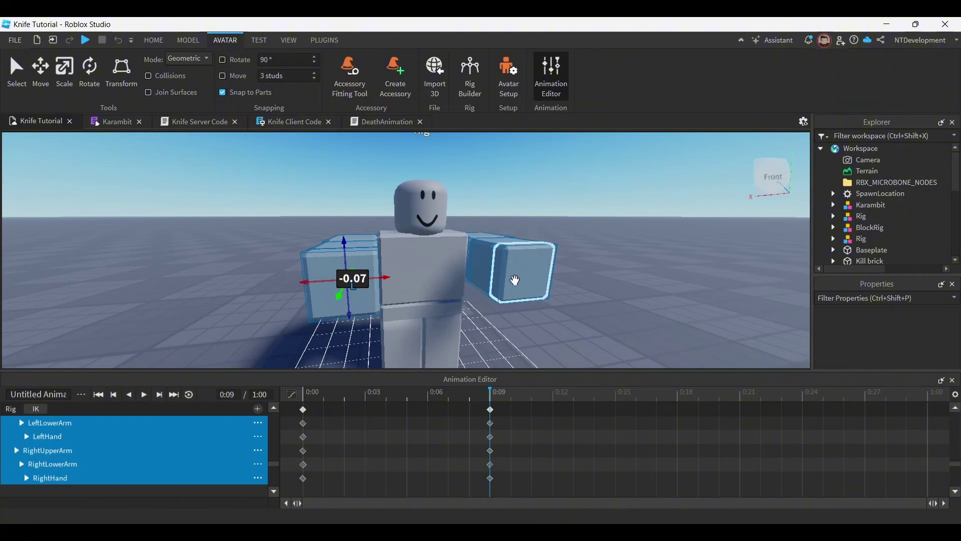
{"action": "right_click_drag", "start_coordinate": [608, 273], "coordinate": [608, 272]}
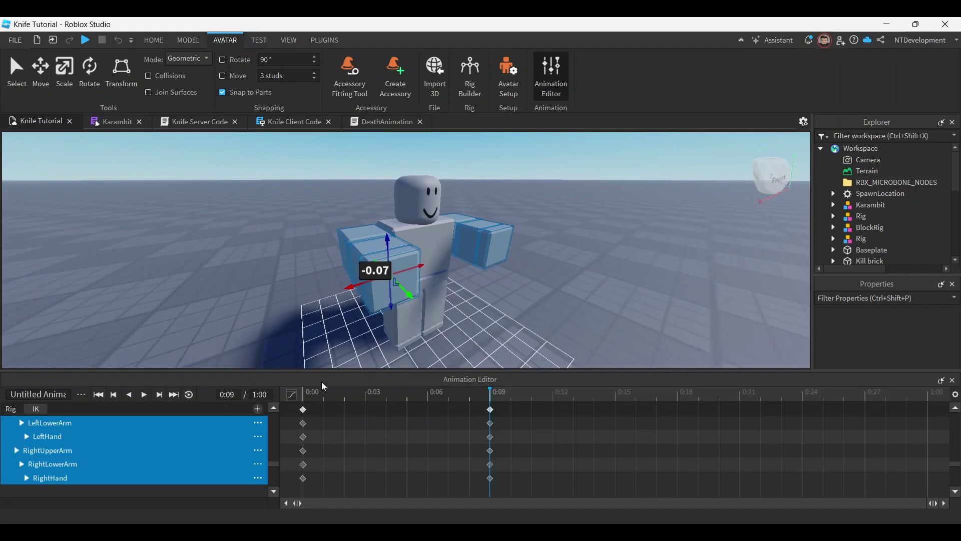
Rotate RightLowerArm and RightHand together at 0:09 so the right forearm bends inward across the chest.
{"action": "left_click", "coordinate": [65, 448]}
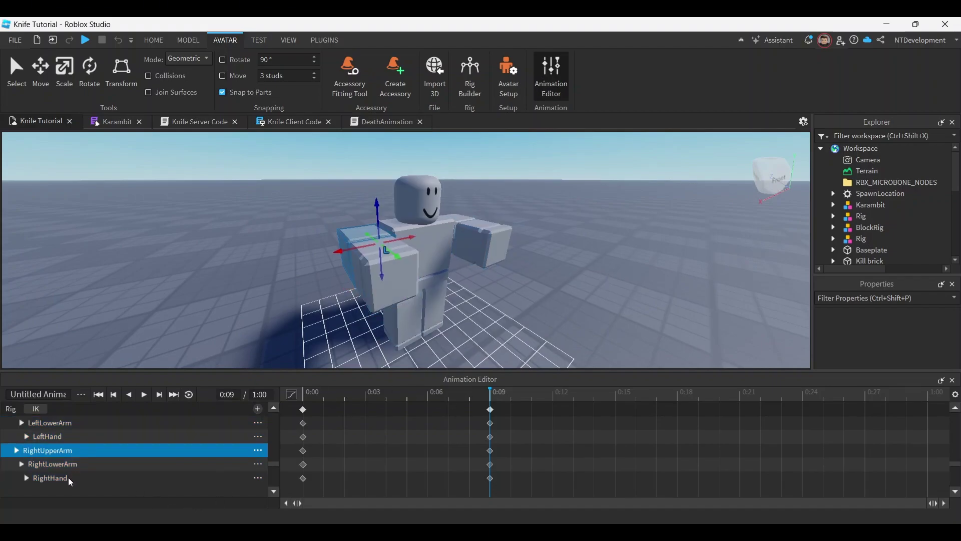
{"action": "left_click", "coordinate": [68, 476], "text": "shift"}
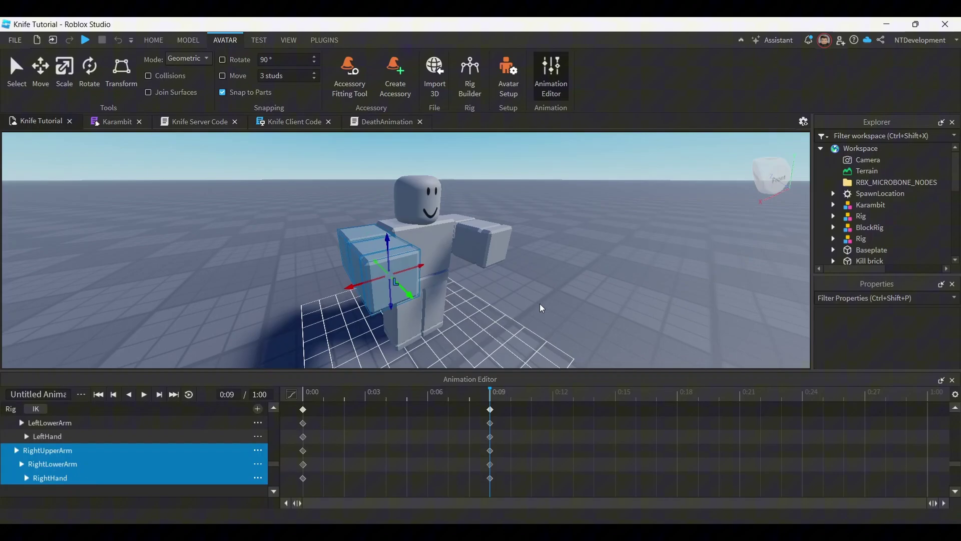
{"action": "left_click", "coordinate": [71, 466]}
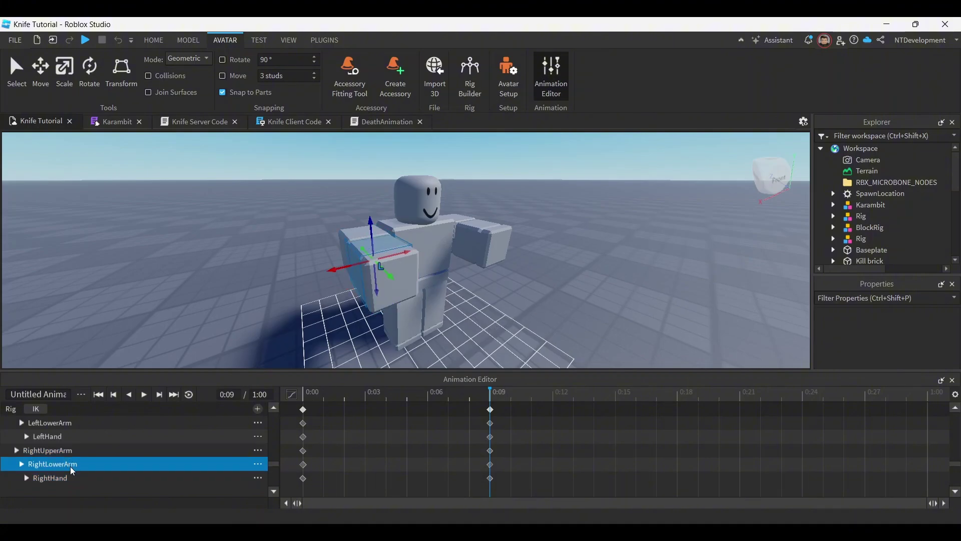
{"action": "left_click", "coordinate": [75, 478], "text": "shift"}
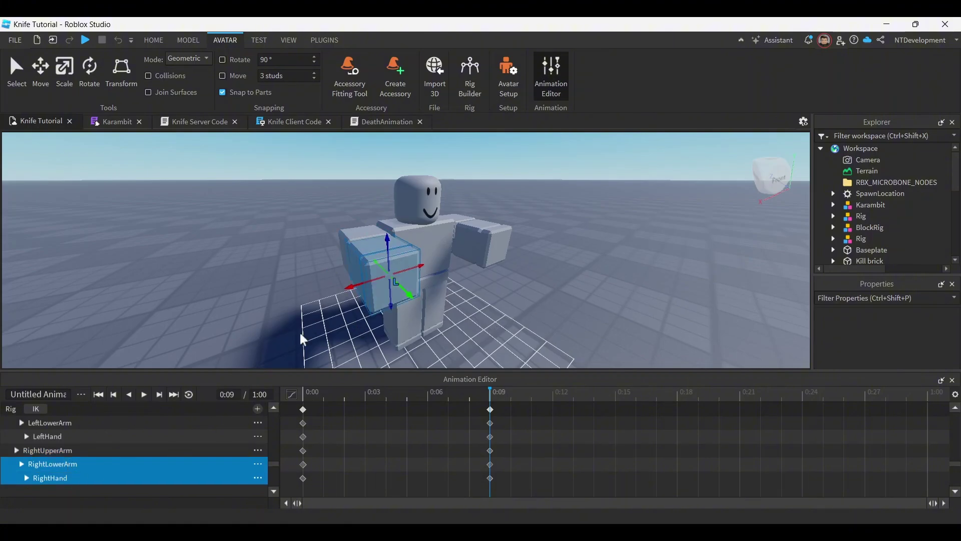
{"action": "left_click", "coordinate": [96, 79]}
{"action": "left_click_drag", "start_coordinate": [369, 298], "coordinate": [399, 304]}
{"action": "right_click_drag", "start_coordinate": [479, 299], "coordinate": [479, 300]}
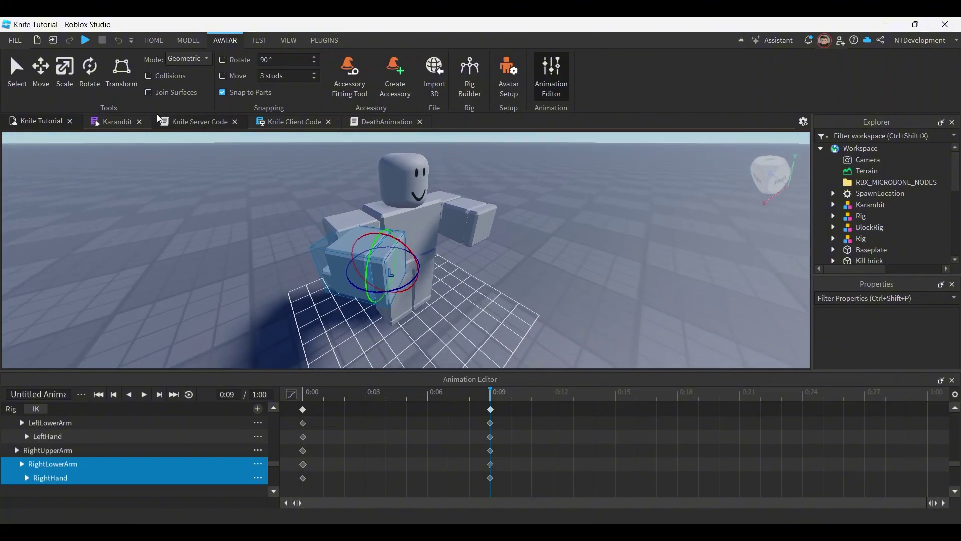
Move RightLowerArm and RightHand together at 0:09 until the bent right forearm meets the end of the upper arm.
{"action": "left_click", "coordinate": [40, 79]}
{"action": "scroll", "coordinate": [423, 221], "scroll_direction": "up", "scroll_amount": 3}
{"action": "right_click_drag", "start_coordinate": [422, 221], "coordinate": [422, 222]}
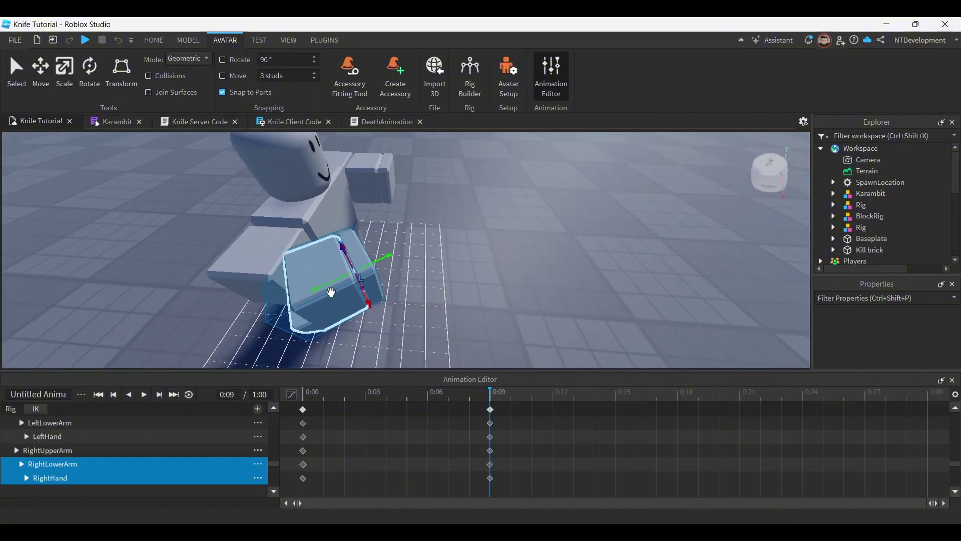
{"action": "left_click_drag", "start_coordinate": [369, 303], "coordinate": [369, 298]}
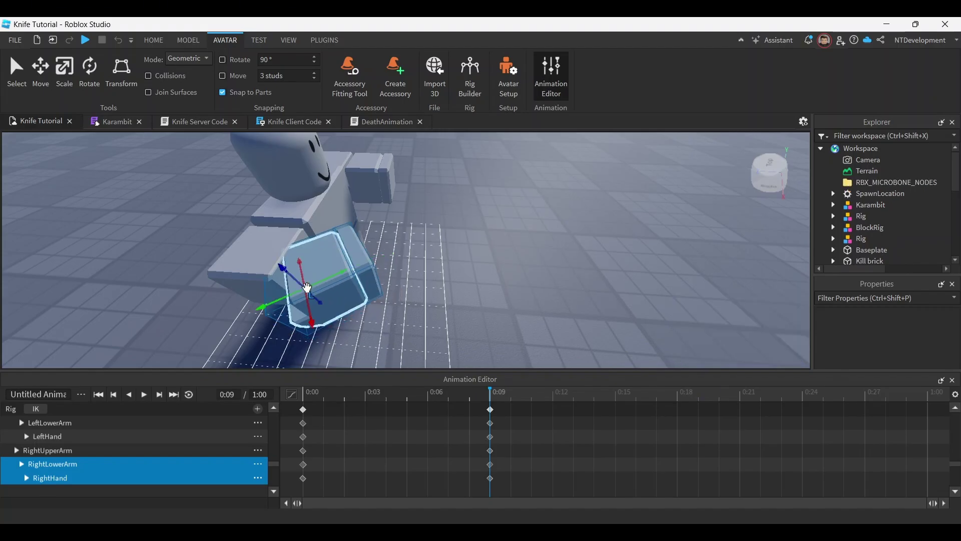
{"action": "left_click_drag", "start_coordinate": [285, 298], "coordinate": [296, 293]}
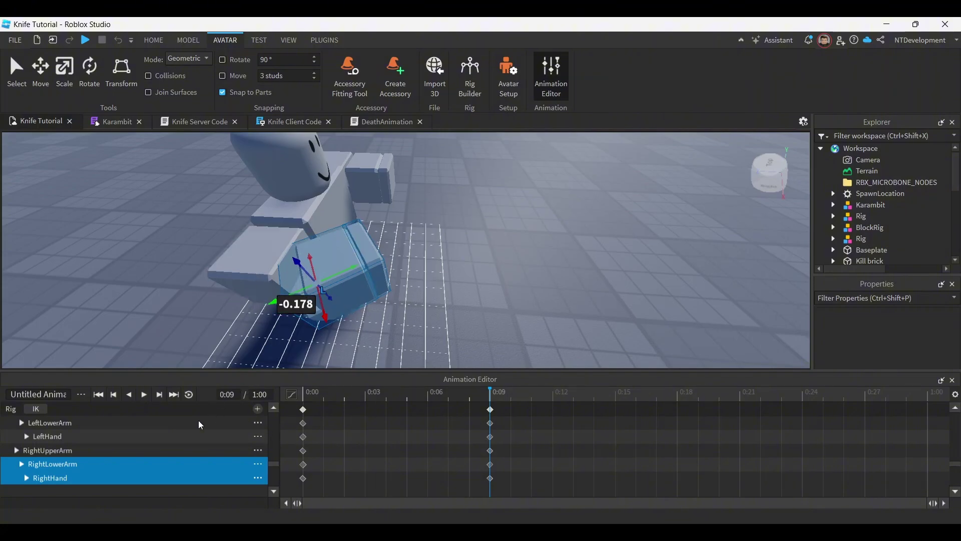
Rotate the whole right arm, RightUpperArm through RightHand, at 0:09 so its elbow swings outward, and move it back against the shoulder.
{"action": "left_click", "coordinate": [105, 450]}
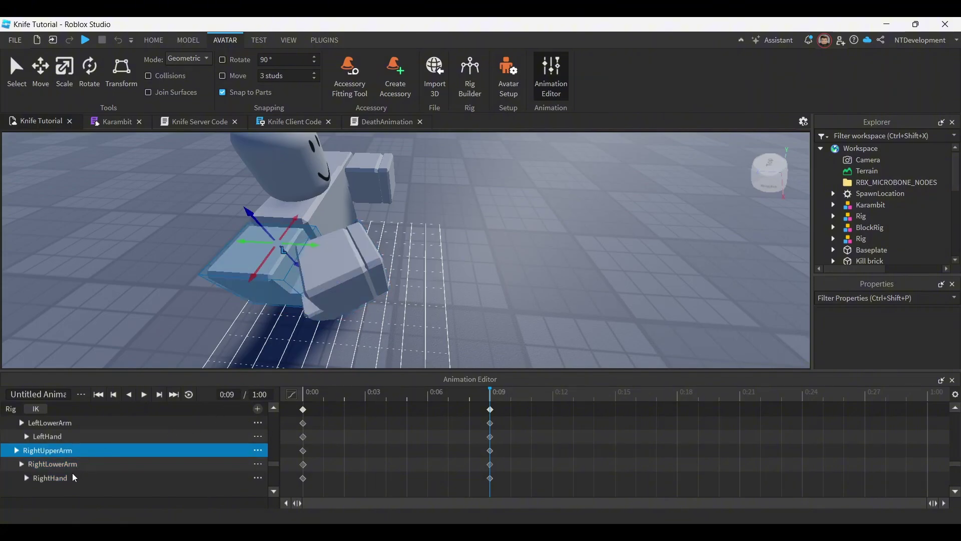
{"action": "left_click", "coordinate": [84, 478], "text": "shift"}
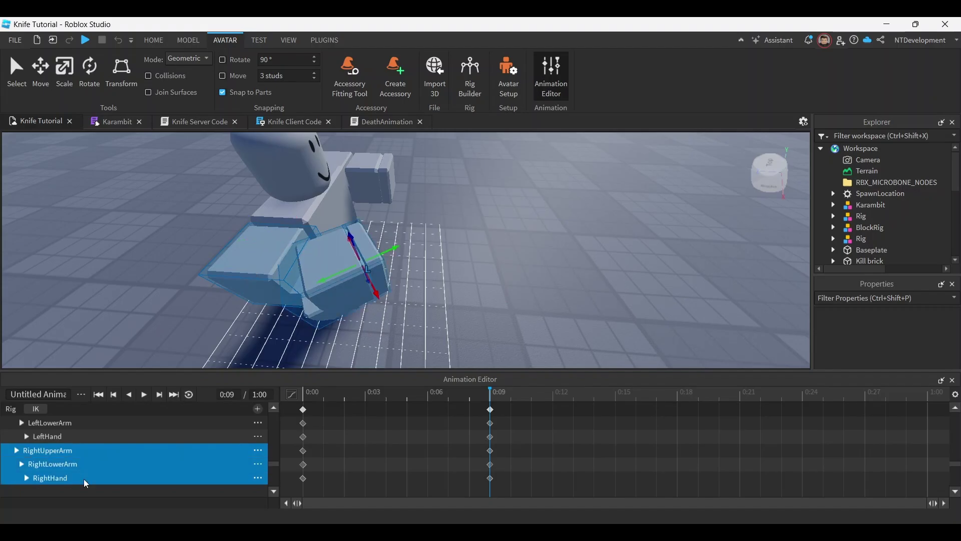
{"action": "left_click", "coordinate": [89, 77]}
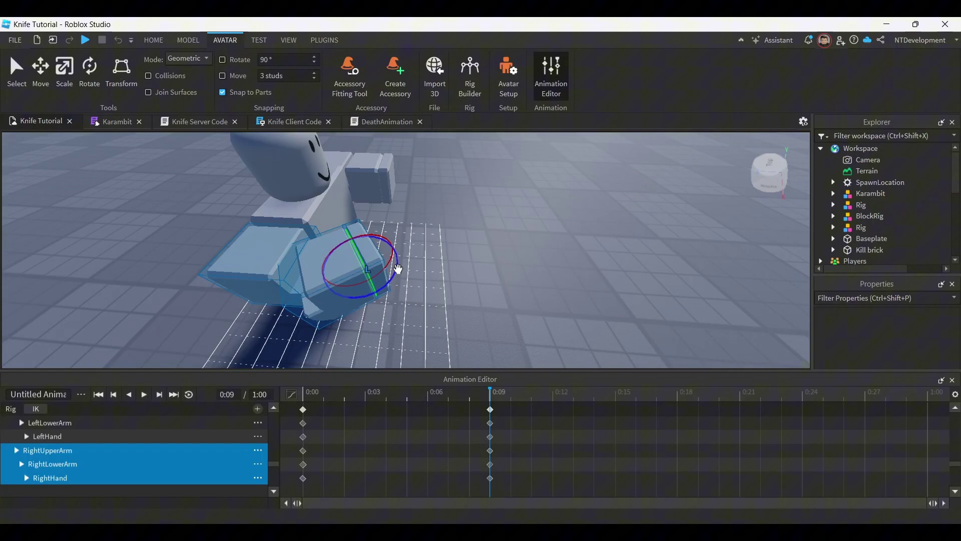
{"action": "left_click_drag", "start_coordinate": [397, 270], "coordinate": [412, 248]}
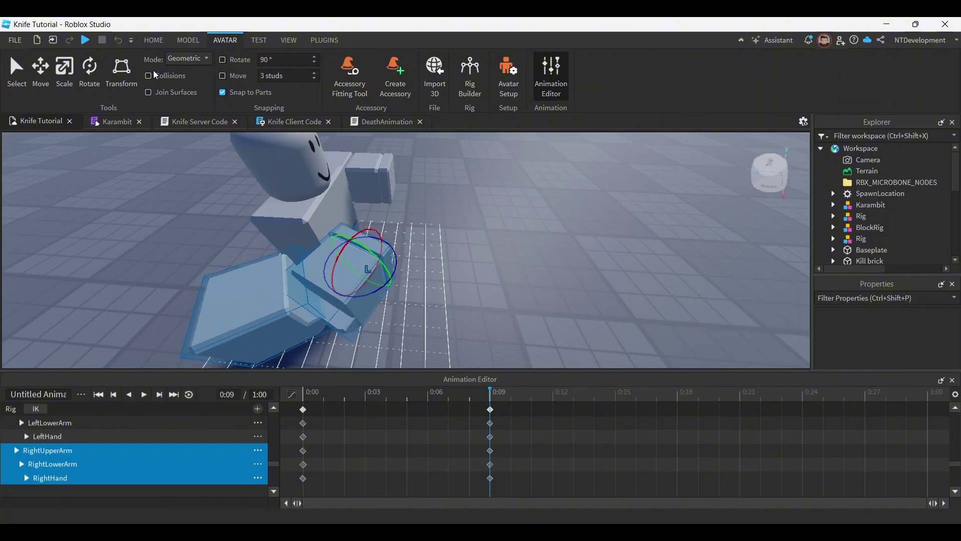
{"action": "left_click", "coordinate": [52, 78]}
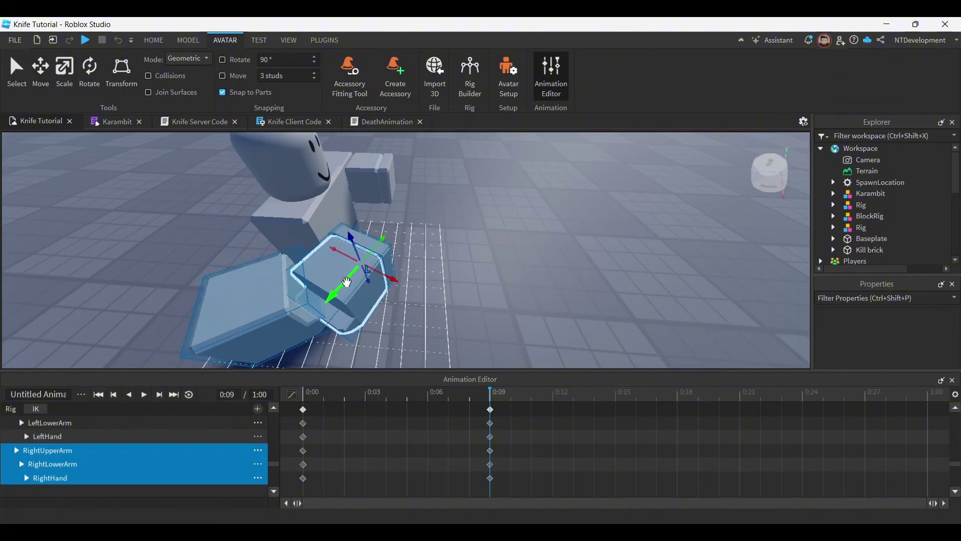
{"action": "left_click_drag", "start_coordinate": [396, 281], "coordinate": [334, 258]}
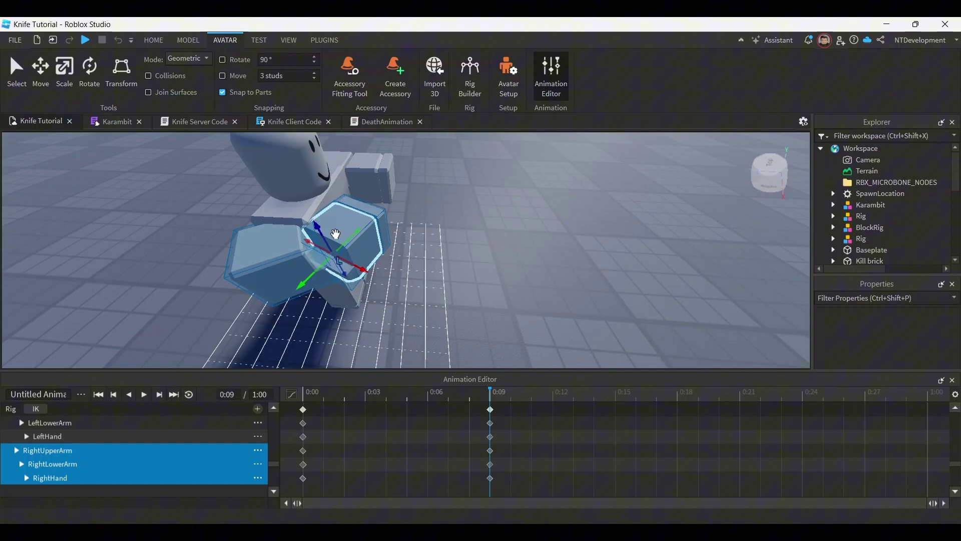
{"action": "left_click_drag", "start_coordinate": [312, 246], "coordinate": [389, 233]}
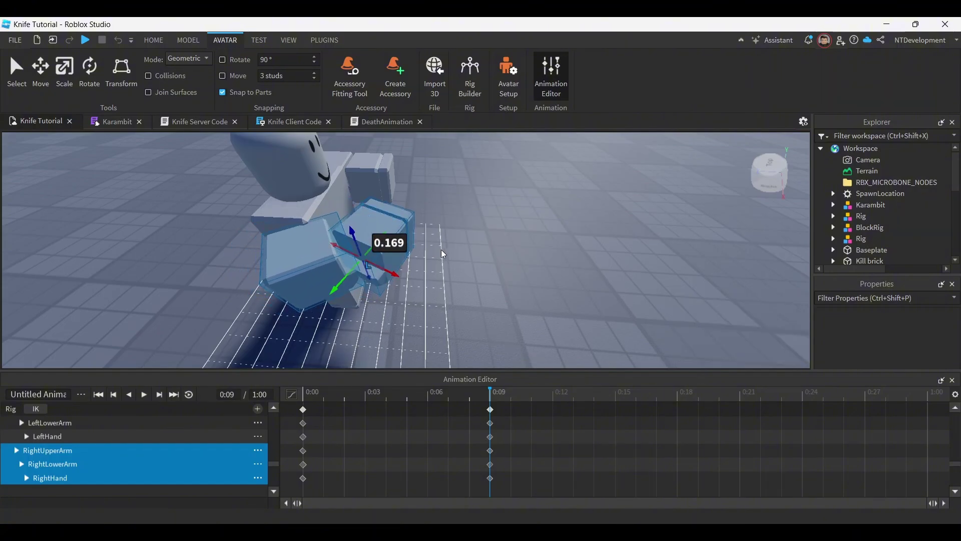
{"action": "right_click_drag", "start_coordinate": [444, 254], "coordinate": [445, 249]}
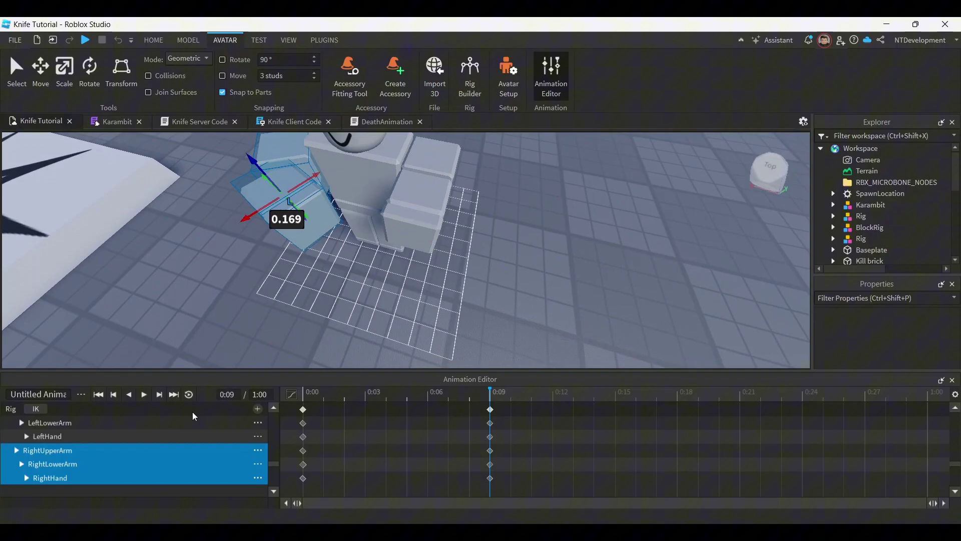
Rotate LeftLowerArm and LeftHand inward across the chest at 0:09 and move them to meet the left upper arm.
{"action": "scroll", "coordinate": [70, 440], "scroll_direction": "up", "scroll_amount": 1}
{"action": "left_click", "coordinate": [70, 440]}
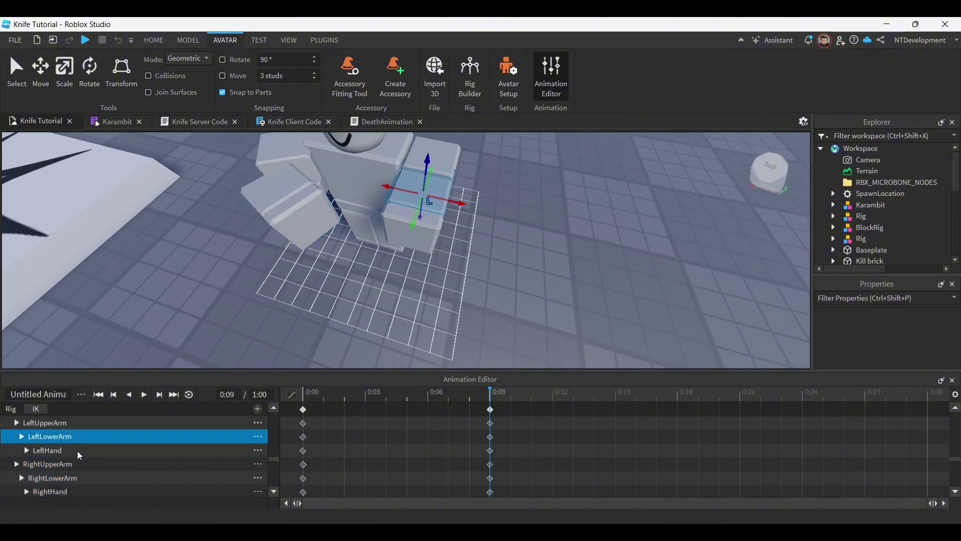
{"action": "left_click", "coordinate": [78, 452], "text": "shift"}
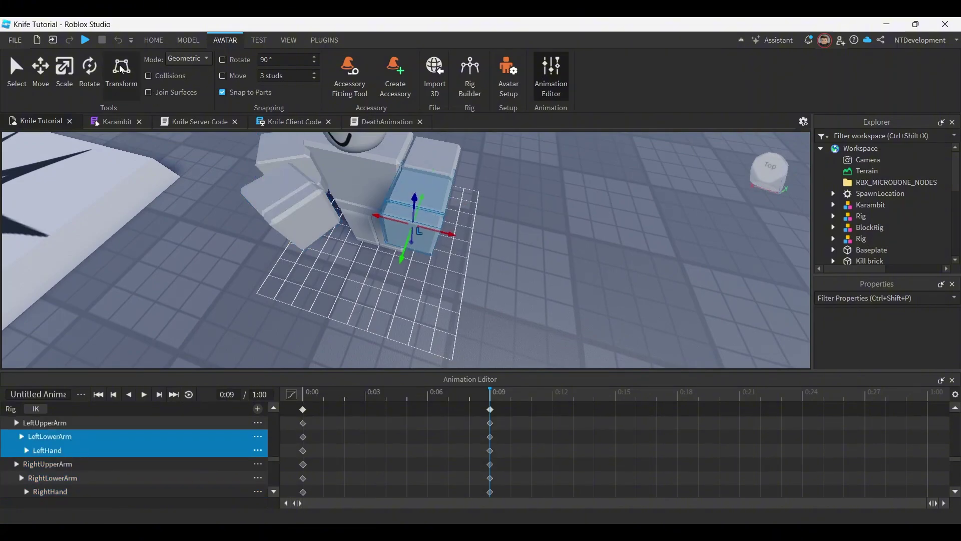
{"action": "left_click", "coordinate": [98, 76]}
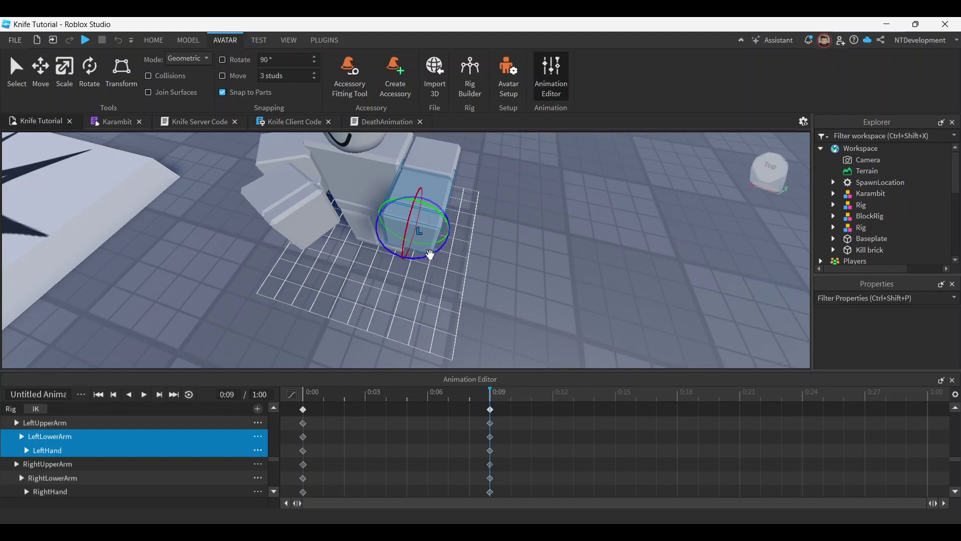
{"action": "left_click_drag", "start_coordinate": [429, 253], "coordinate": [412, 260]}
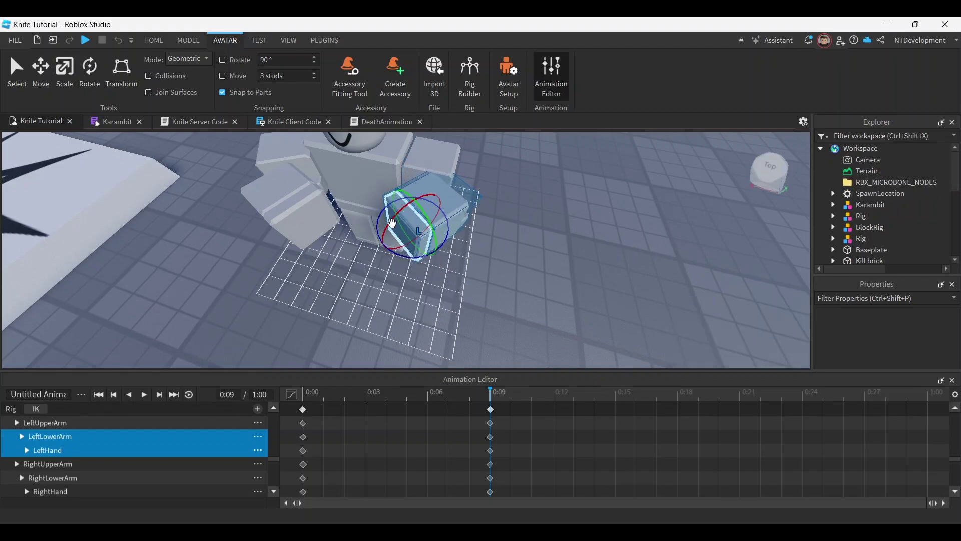
{"action": "left_click", "coordinate": [41, 70]}
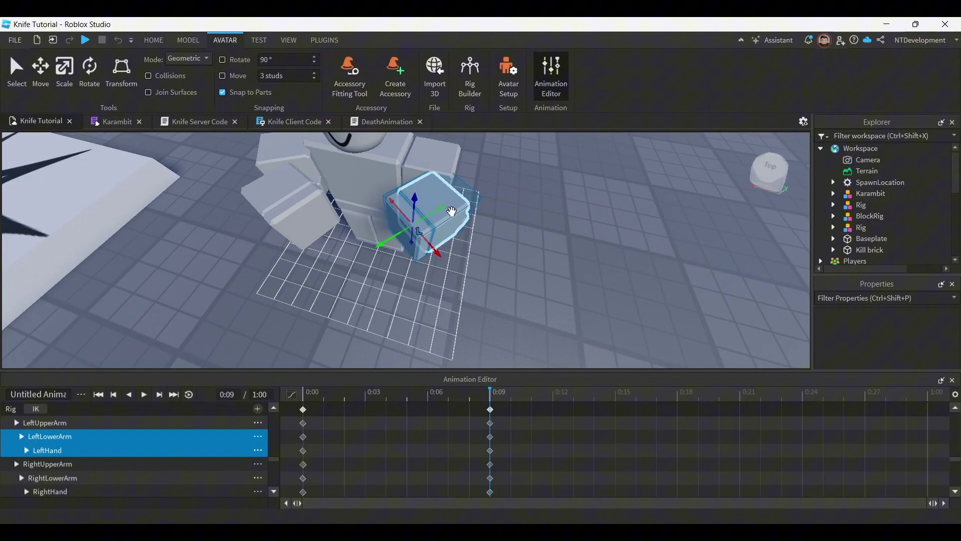
{"action": "left_click_drag", "start_coordinate": [451, 211], "coordinate": [423, 253]}
Rotate the whole left arm, LeftUpperArm through LeftHand, at 0:09 so its elbow swings outward, and slide it about 0.93 studs toward the shoulder.
{"action": "left_click", "coordinate": [48, 423]}
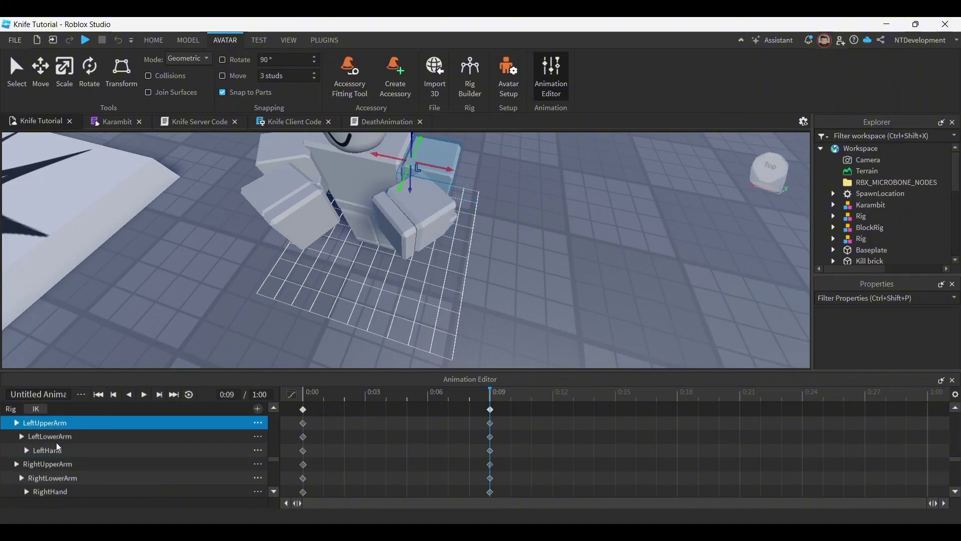
{"action": "left_click", "coordinate": [56, 447], "text": "shift"}
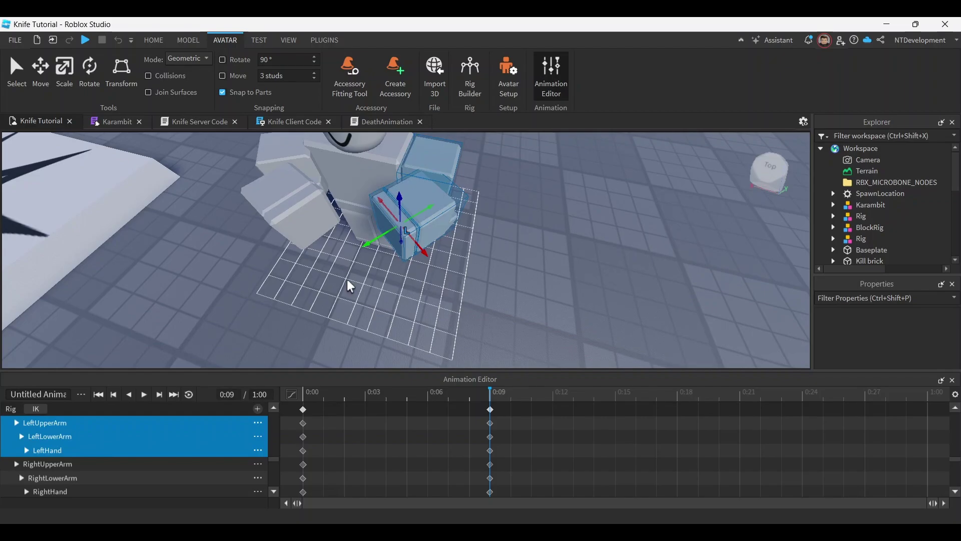
{"action": "left_click", "coordinate": [92, 80]}
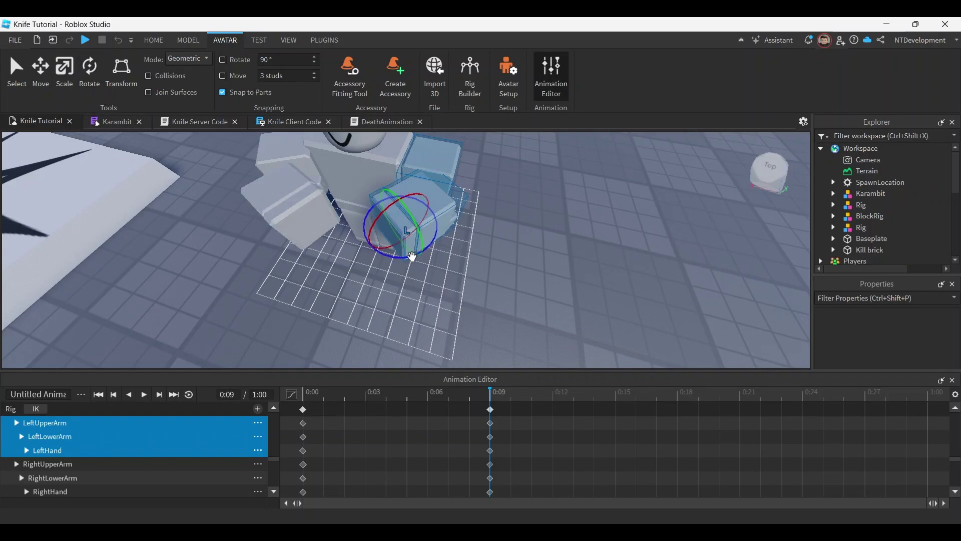
{"action": "left_click_drag", "start_coordinate": [400, 259], "coordinate": [359, 265]}
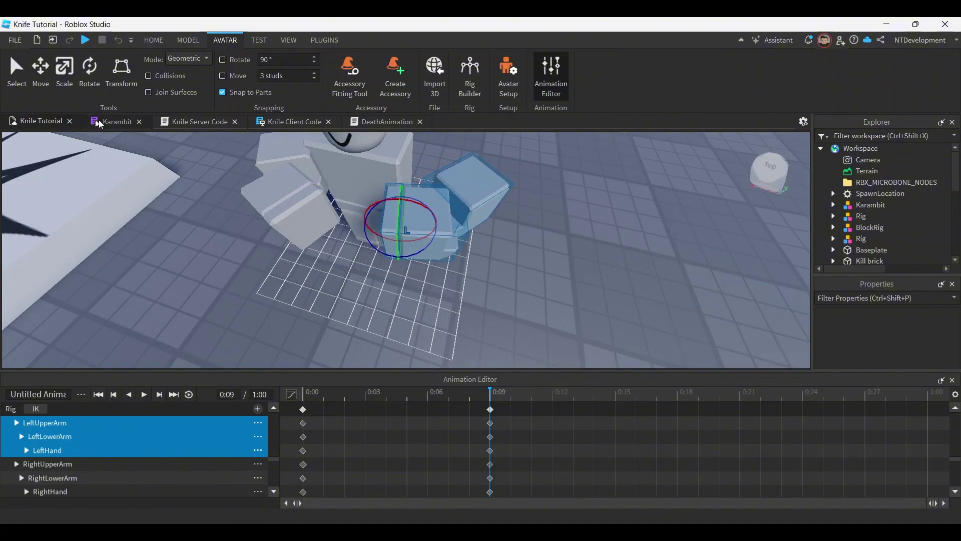
{"action": "left_click", "coordinate": [34, 84]}
{"action": "left_click_drag", "start_coordinate": [436, 230], "coordinate": [385, 227]}
{"action": "right_click_drag", "start_coordinate": [525, 251], "coordinate": [524, 250]}
{"action": "scroll", "coordinate": [526, 248], "scroll_direction": "down", "scroll_amount": 3}
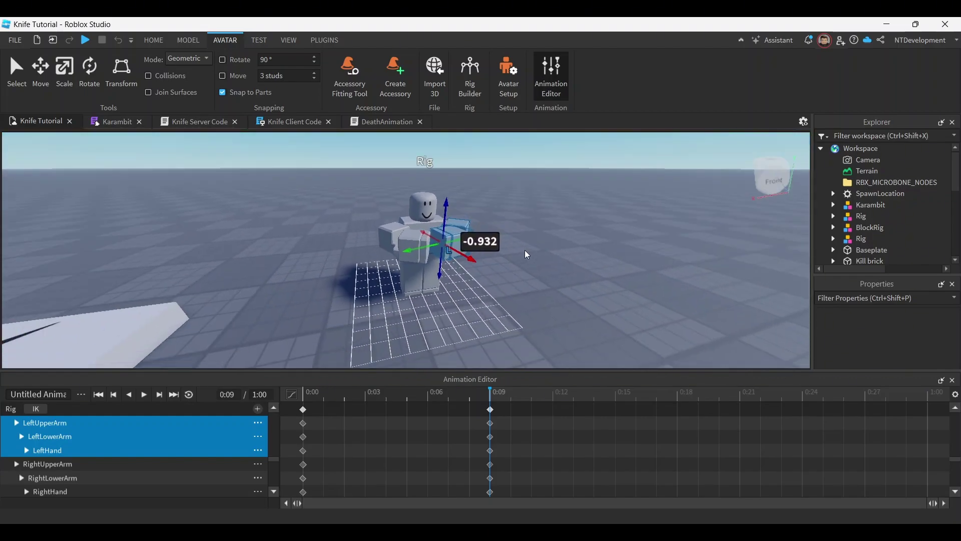
{"action": "scroll", "coordinate": [524, 249], "scroll_direction": "up", "scroll_amount": 5}
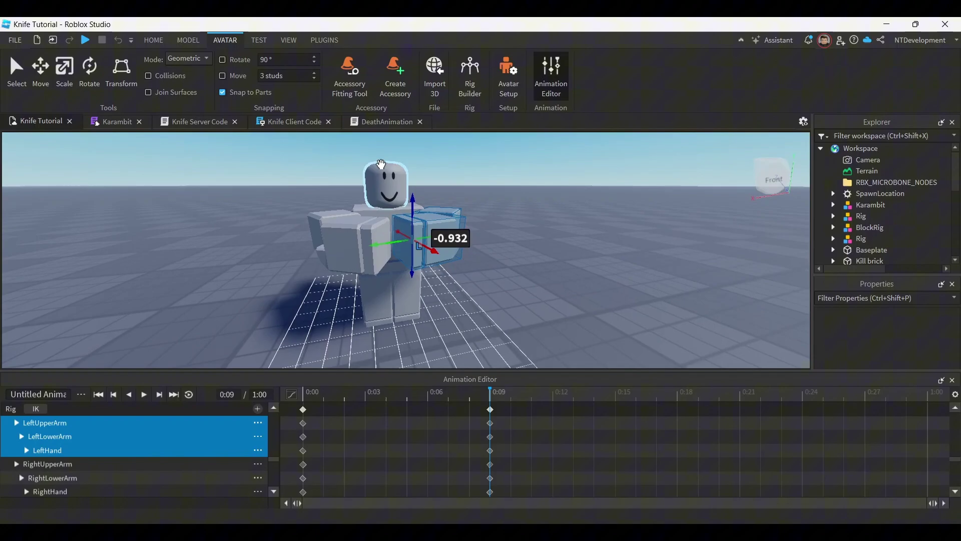
Rotate the rig's head at 0:09 so it tilts forward toward the folded arms.
{"action": "left_click", "coordinate": [381, 164]}
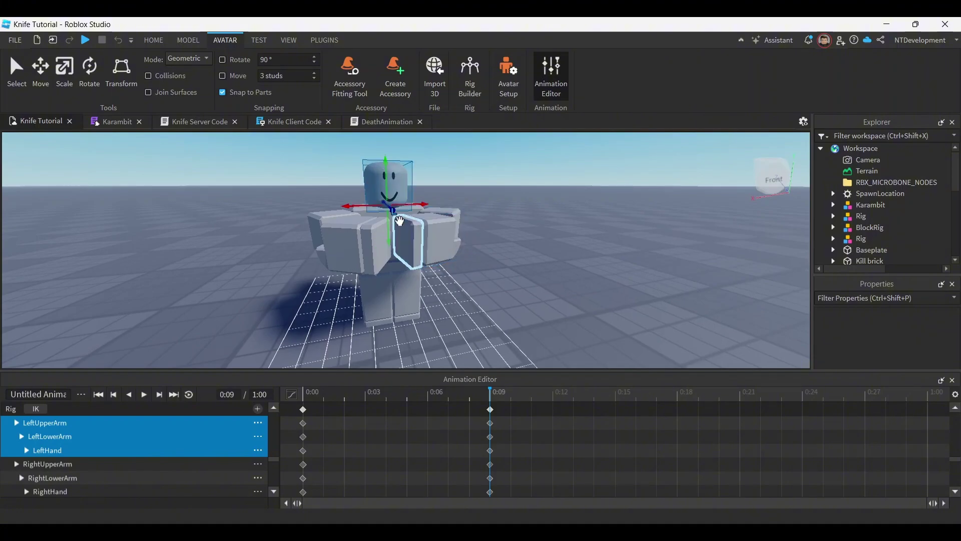
{"action": "left_click", "coordinate": [89, 69]}
{"action": "left_click", "coordinate": [128, 477]}
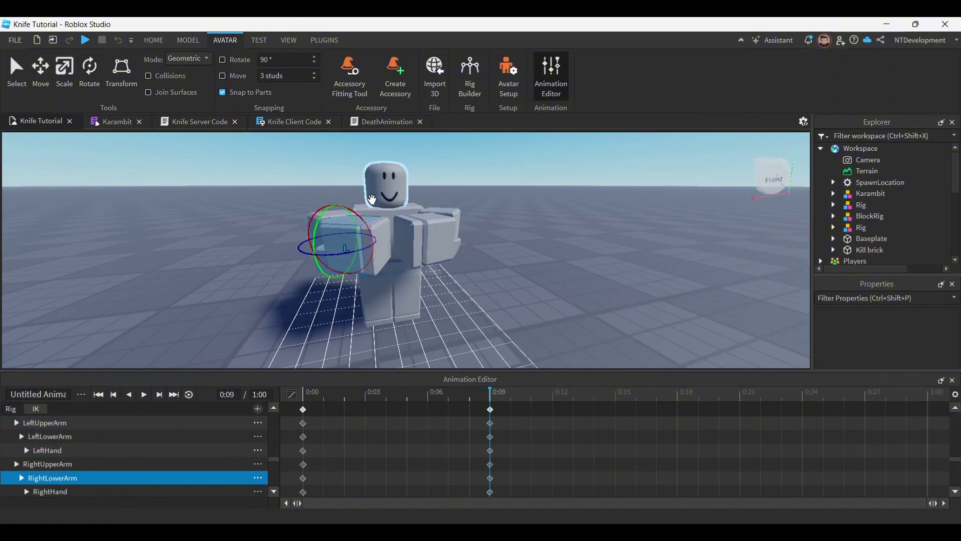
{"action": "left_click", "coordinate": [400, 192]}
{"action": "left_click_drag", "start_coordinate": [393, 193], "coordinate": [396, 225]}
{"action": "right_click_drag", "start_coordinate": [465, 231], "coordinate": [466, 225]}
{"action": "scroll", "coordinate": [468, 231], "scroll_direction": "up", "scroll_amount": 3}
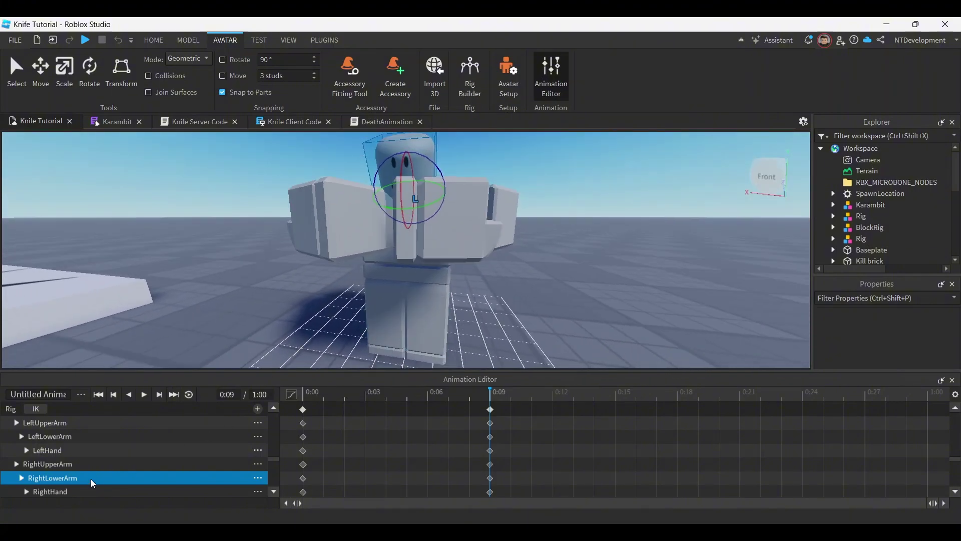
Rotate LeftUpperLeg, LeftLowerLeg and LeftFoot together at 0:09 so the left leg angles away from the right leg.
{"action": "scroll", "coordinate": [92, 474], "scroll_direction": "down", "scroll_amount": 1}
{"action": "scroll", "coordinate": [93, 473], "scroll_direction": "down", "scroll_amount": 5}
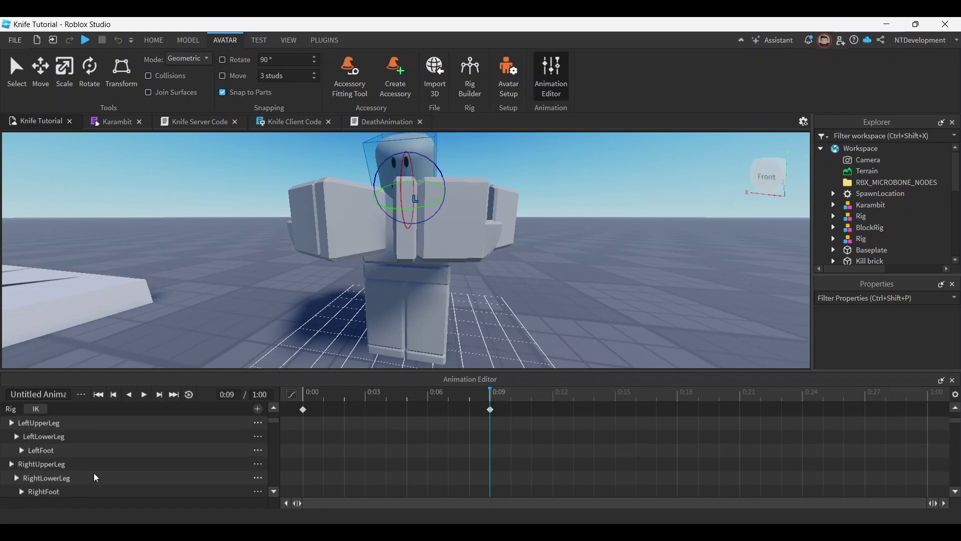
{"action": "scroll", "coordinate": [65, 450], "scroll_direction": "down", "scroll_amount": 1}
{"action": "left_click", "coordinate": [54, 423]}
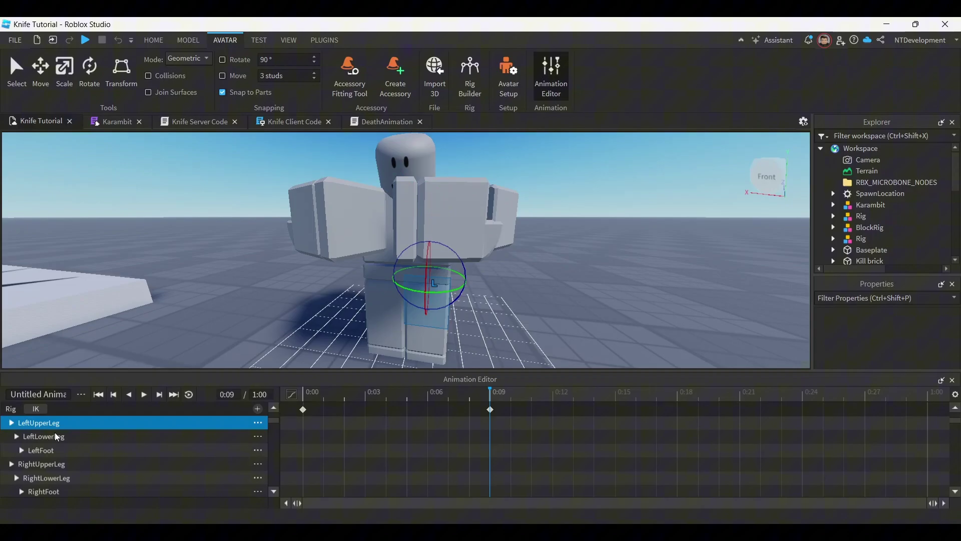
{"action": "left_click", "coordinate": [58, 450], "text": "shift"}
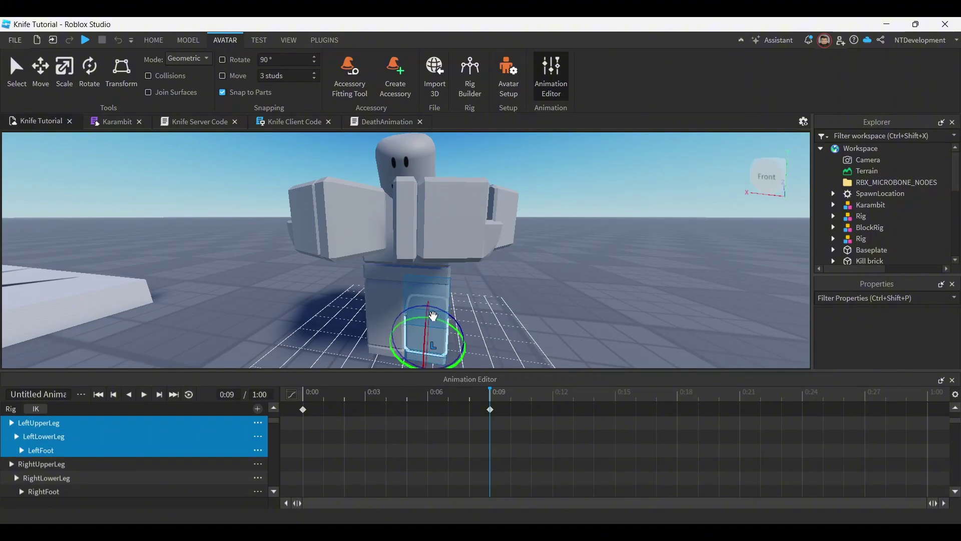
{"action": "left_click_drag", "start_coordinate": [428, 322], "coordinate": [470, 318]}
{"action": "right_click_drag", "start_coordinate": [470, 318], "coordinate": [475, 315]}
{"action": "scroll", "coordinate": [476, 312], "scroll_direction": "down", "scroll_amount": 3}
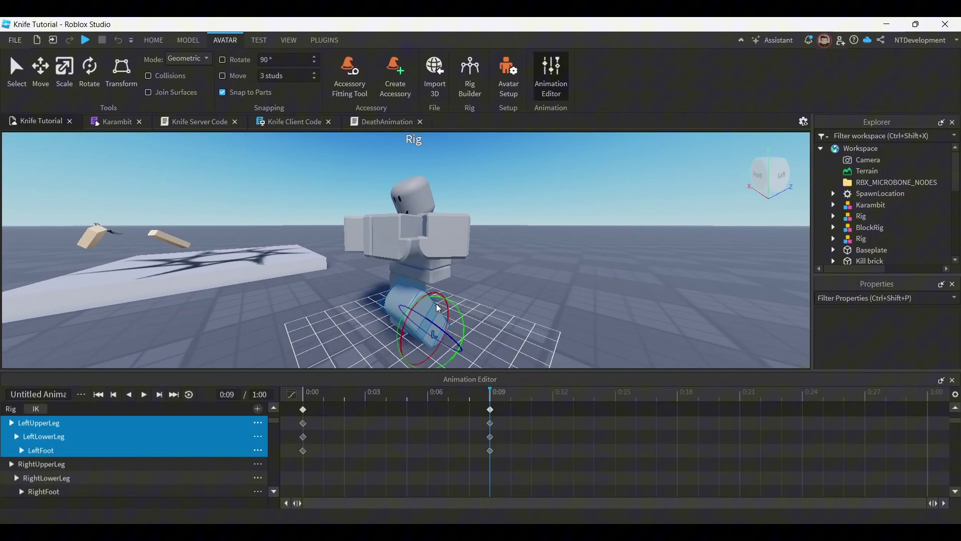
{"action": "left_click_drag", "start_coordinate": [417, 307], "coordinate": [449, 318]}
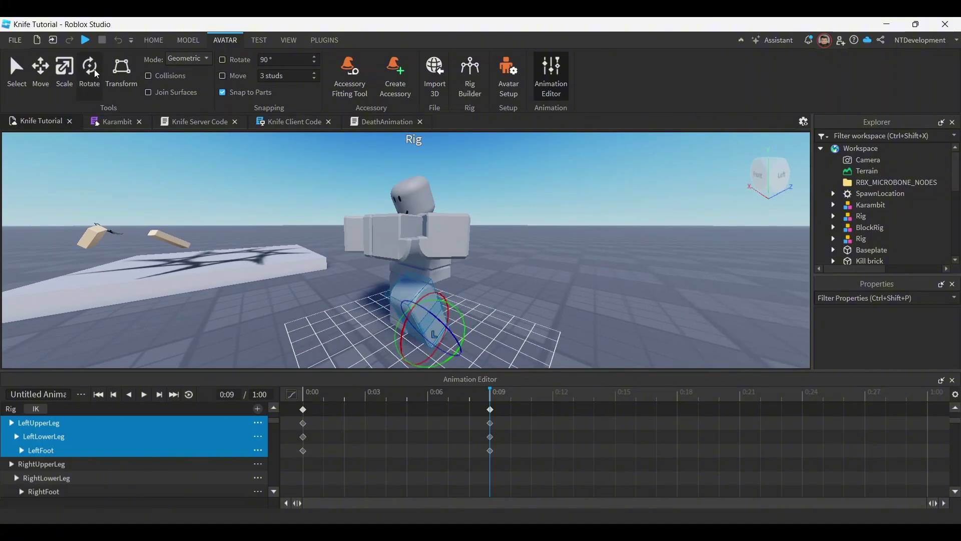
Move the rotated left leg at 0:09 until its upper end joins the hip.
{"action": "left_click", "coordinate": [47, 74]}
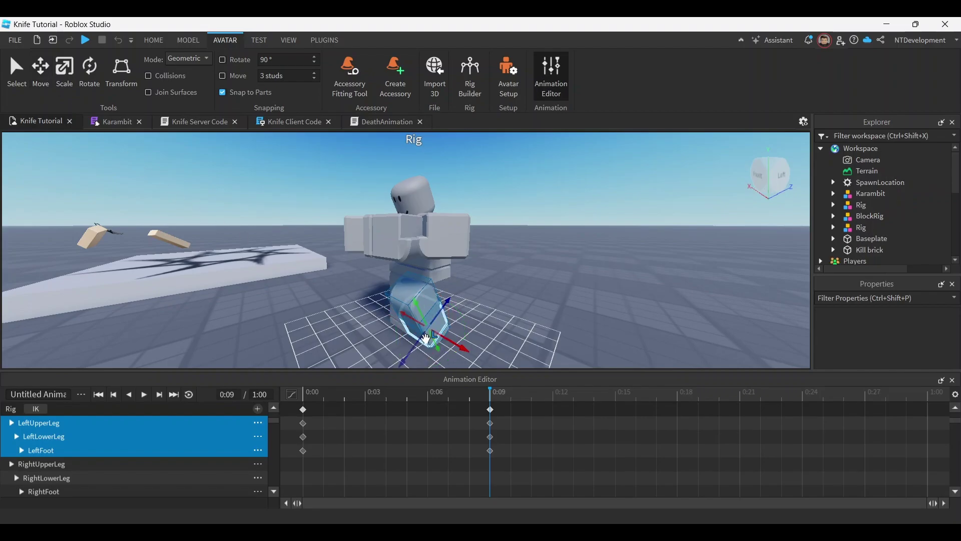
{"action": "left_click_drag", "start_coordinate": [411, 351], "coordinate": [430, 309]}
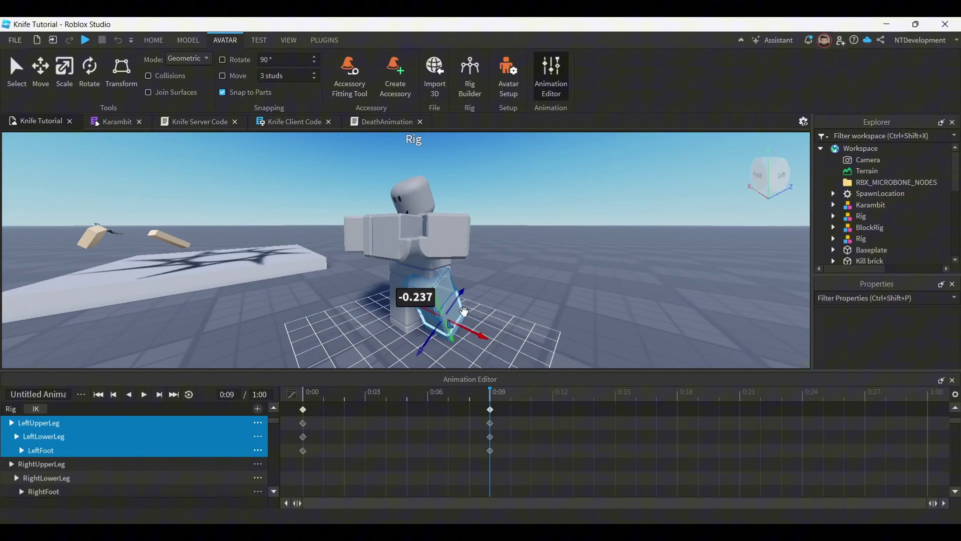
{"action": "right_click_drag", "start_coordinate": [515, 303], "coordinate": [515, 302]}
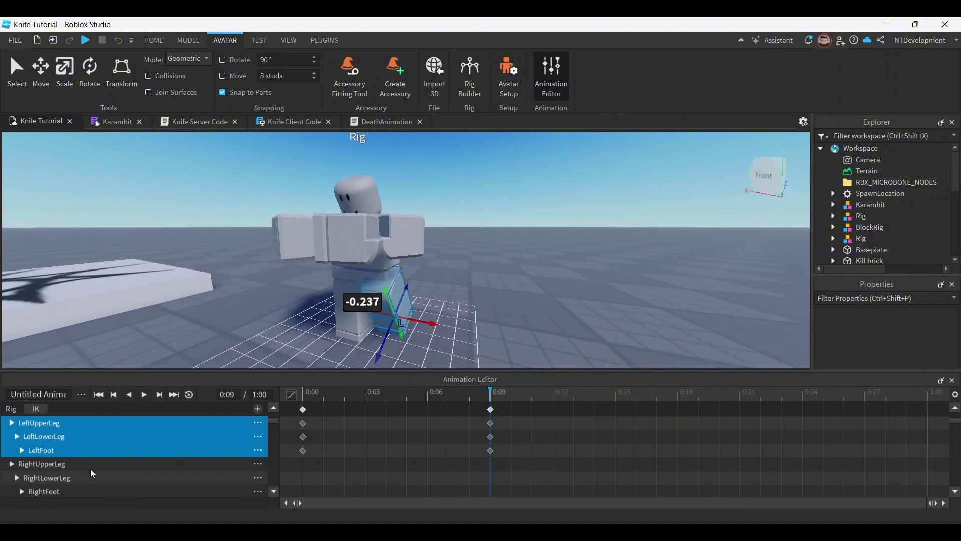
Rotate RightUpperLeg, RightLowerLeg and RightFoot together at 0:09 so the right leg turns slightly at the hip.
{"action": "left_click", "coordinate": [67, 465]}
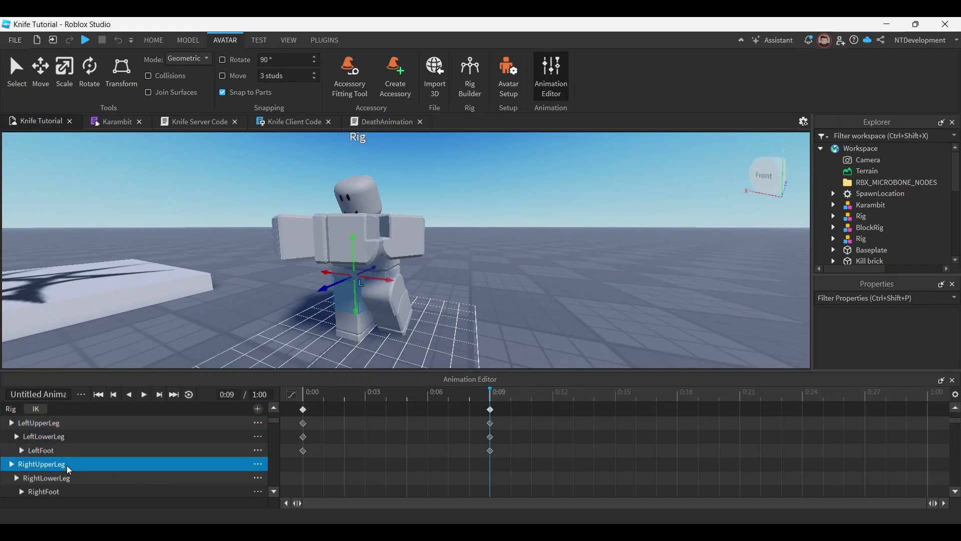
{"action": "left_click", "coordinate": [56, 493], "text": "shift"}
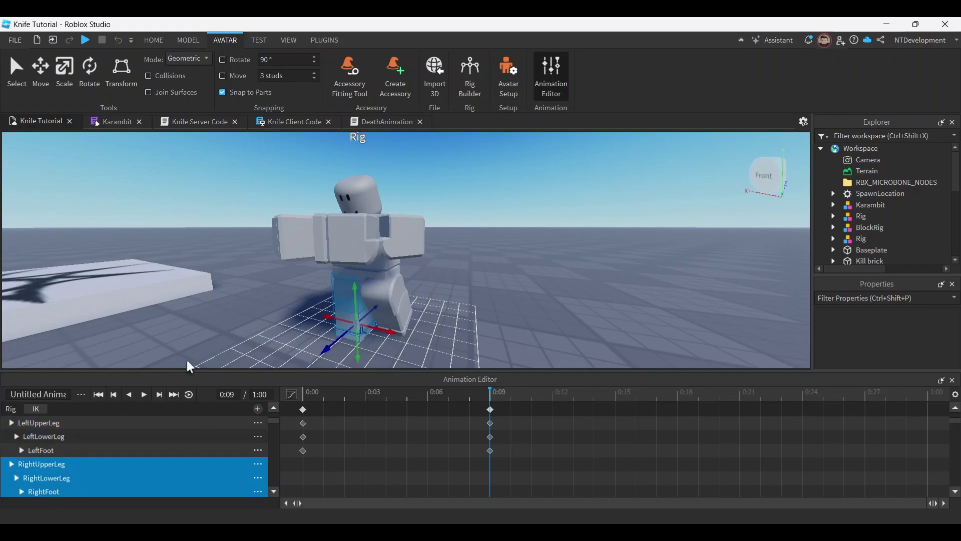
{"action": "left_click", "coordinate": [89, 70]}
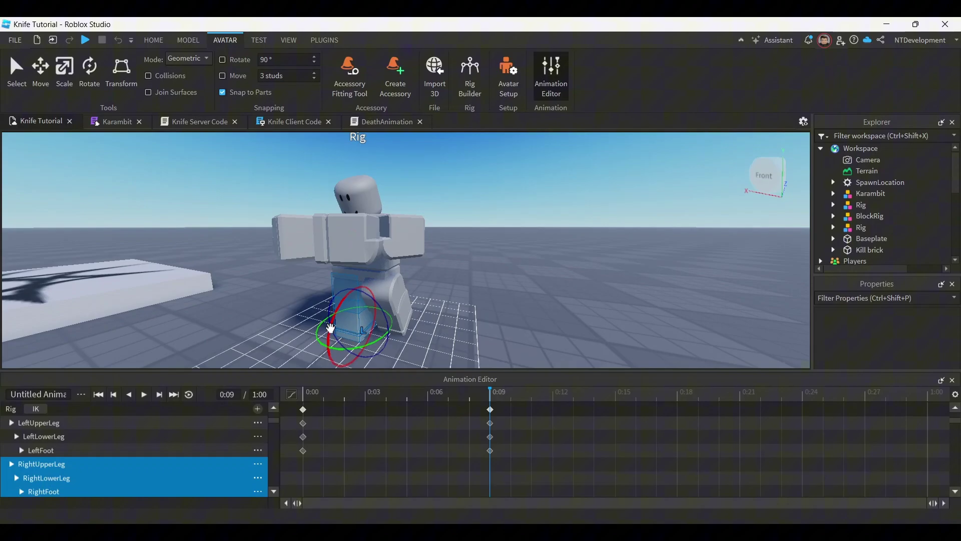
{"action": "left_click_drag", "start_coordinate": [326, 347], "coordinate": [334, 328]}
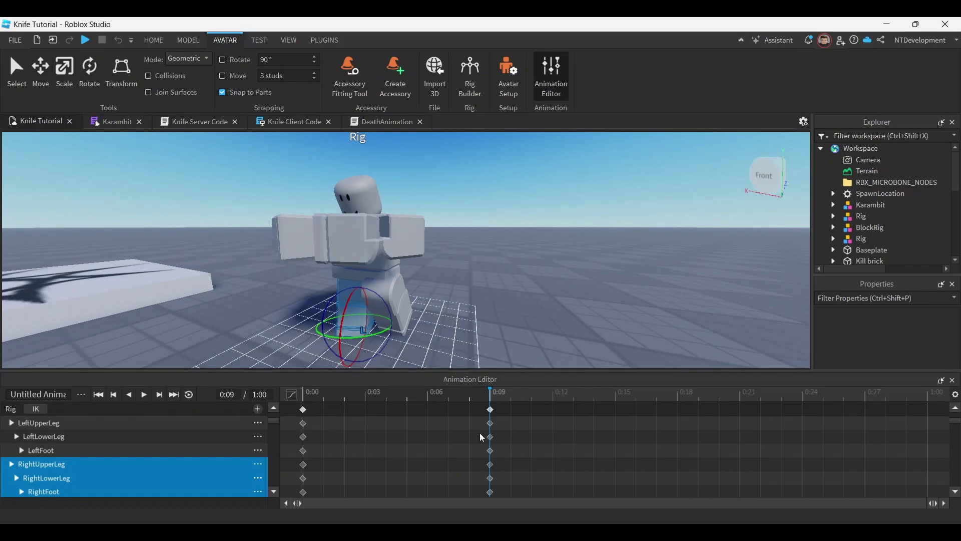
Preview the rig's animation from 0:00, keeping the clip as a KeyframeSequence.
{"action": "left_click", "coordinate": [292, 394]}
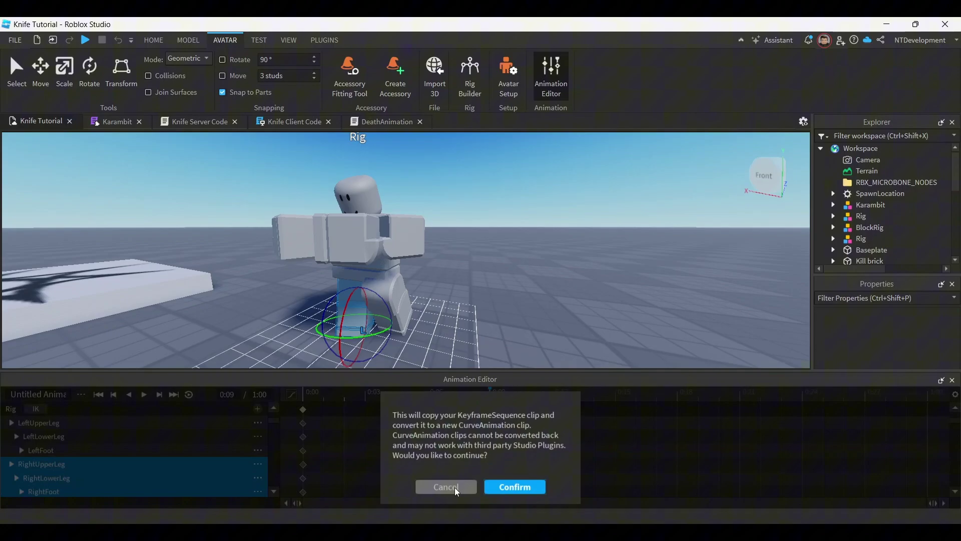
{"action": "left_click", "coordinate": [446, 487]}
{"action": "left_click", "coordinate": [308, 396]}
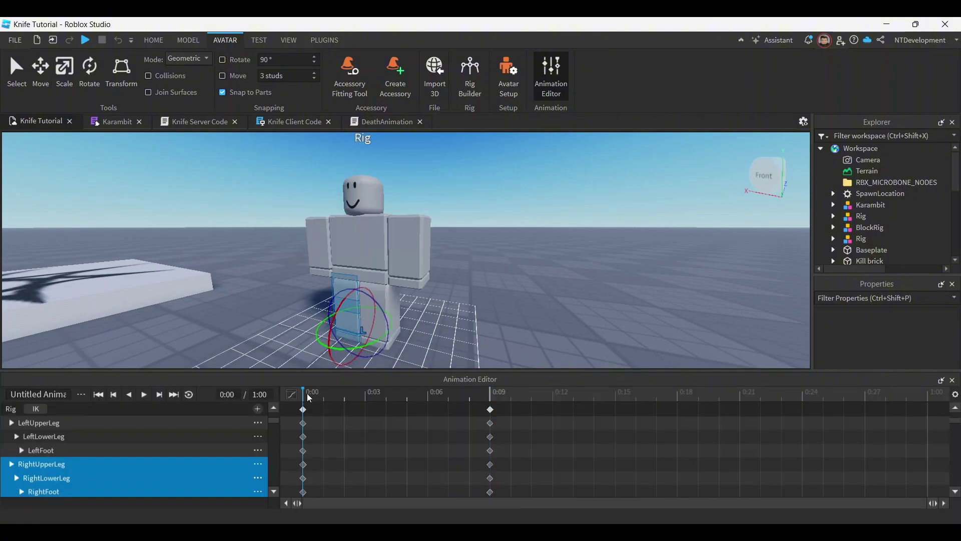
{"action": "left_click", "coordinate": [146, 396]}
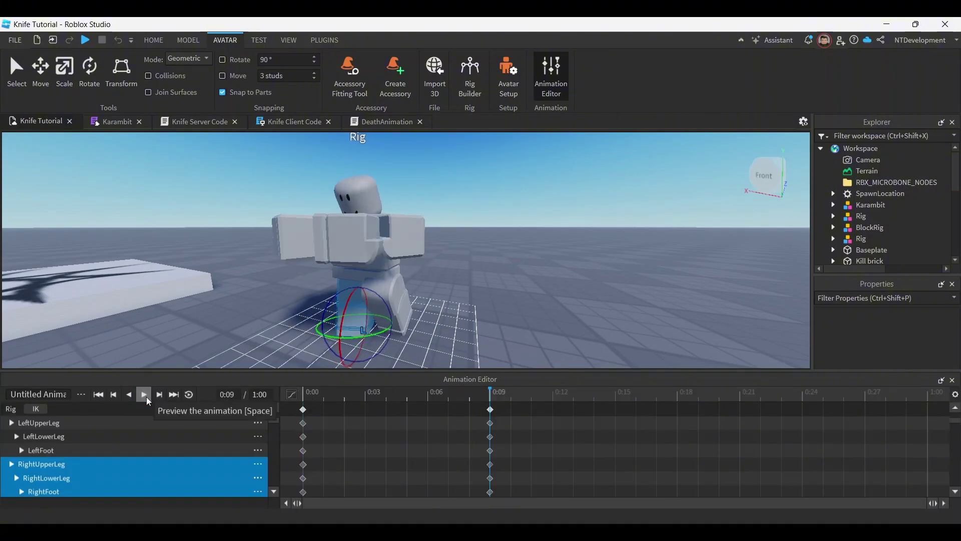
{"action": "left_click", "coordinate": [146, 397]}
{"action": "left_click", "coordinate": [145, 396]}
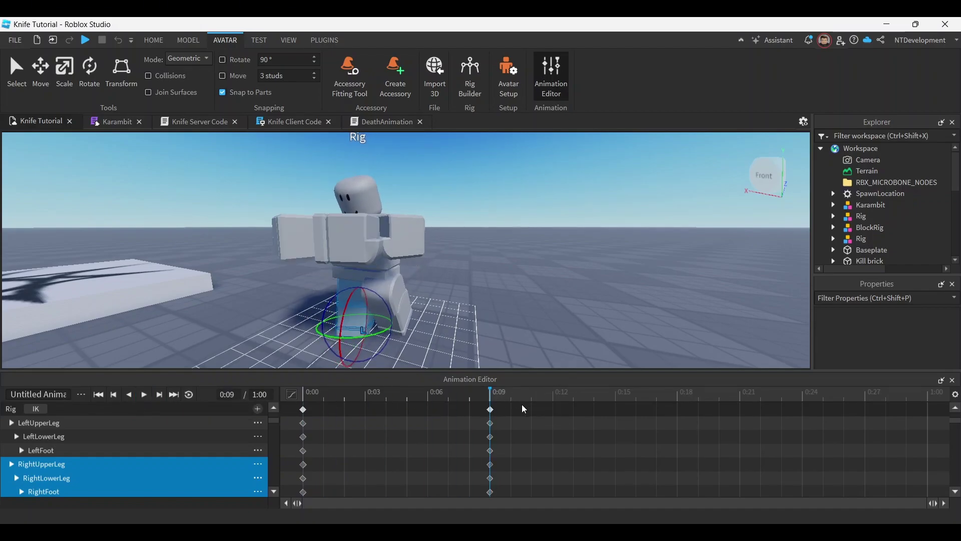
Select all of the rig's body parts down to RightHand and move the whole rig about 1.075 studs backward at 0:09.
{"action": "left_click", "coordinate": [552, 403]}
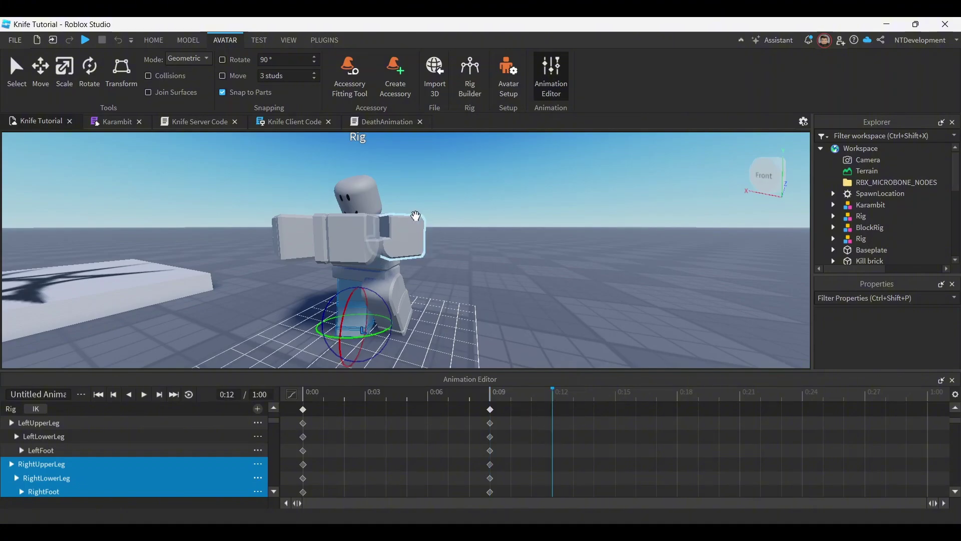
{"action": "left_click", "coordinate": [493, 397]}
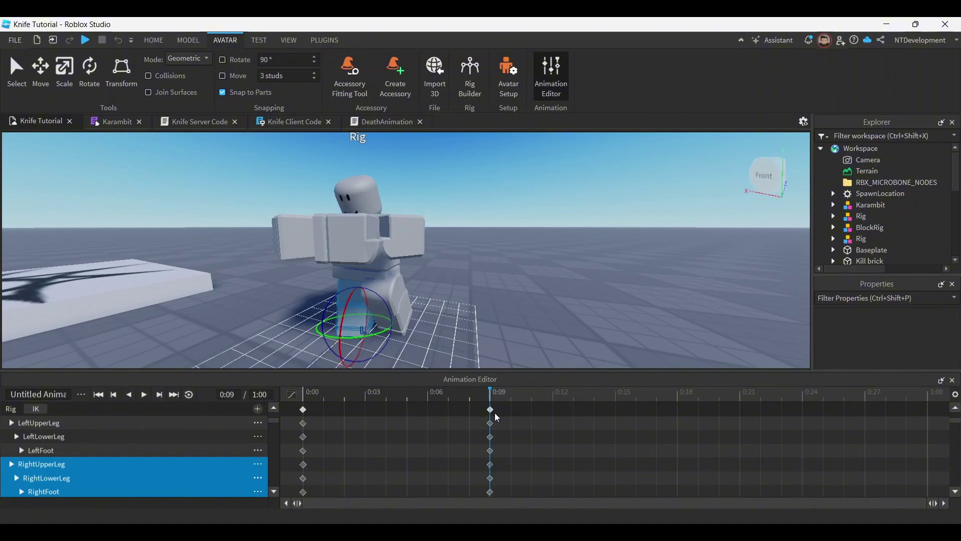
{"action": "right_click_drag", "start_coordinate": [470, 290], "coordinate": [471, 281]}
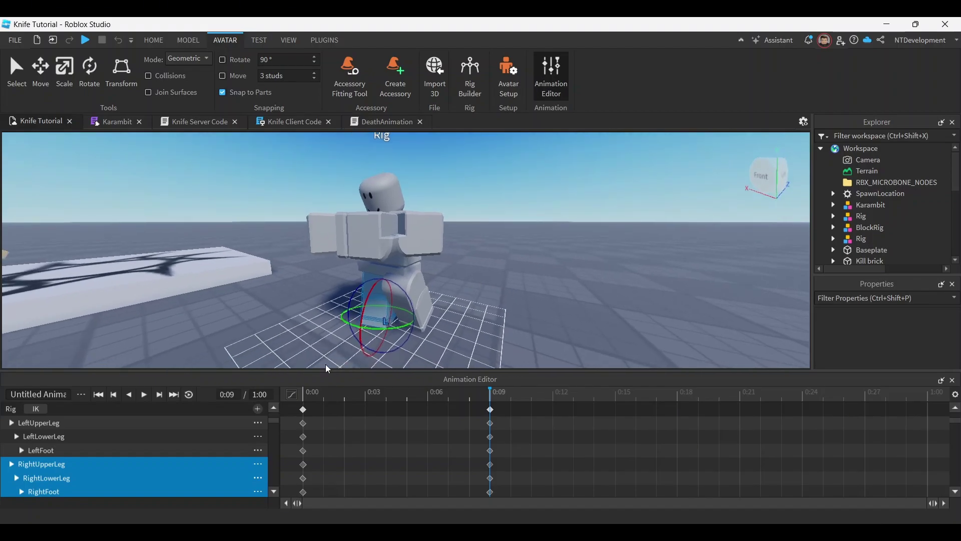
{"action": "scroll", "coordinate": [134, 430], "scroll_direction": "up", "scroll_amount": 1}
{"action": "left_click", "coordinate": [55, 426]}
{"action": "scroll", "coordinate": [73, 451], "scroll_direction": "down", "scroll_amount": 10}
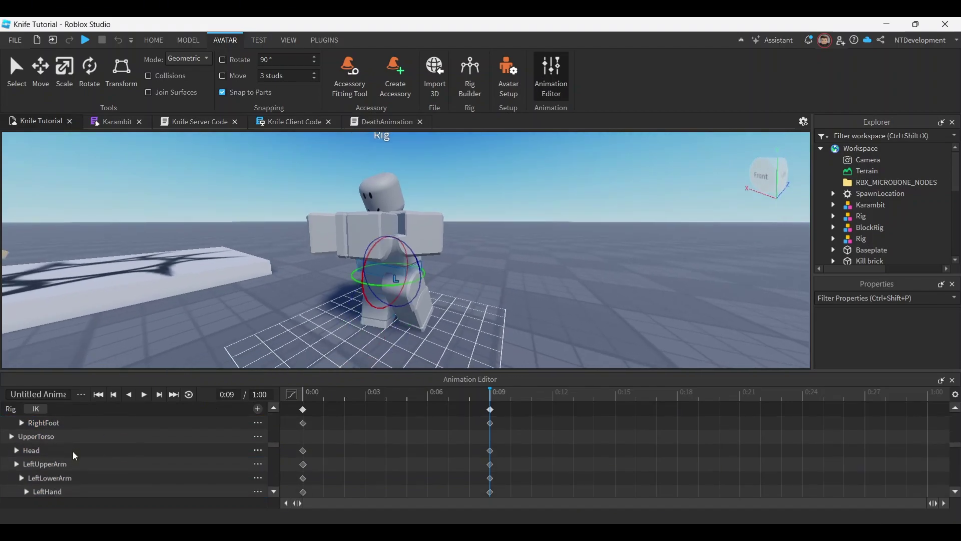
{"action": "left_click", "coordinate": [66, 441], "text": "shift"}
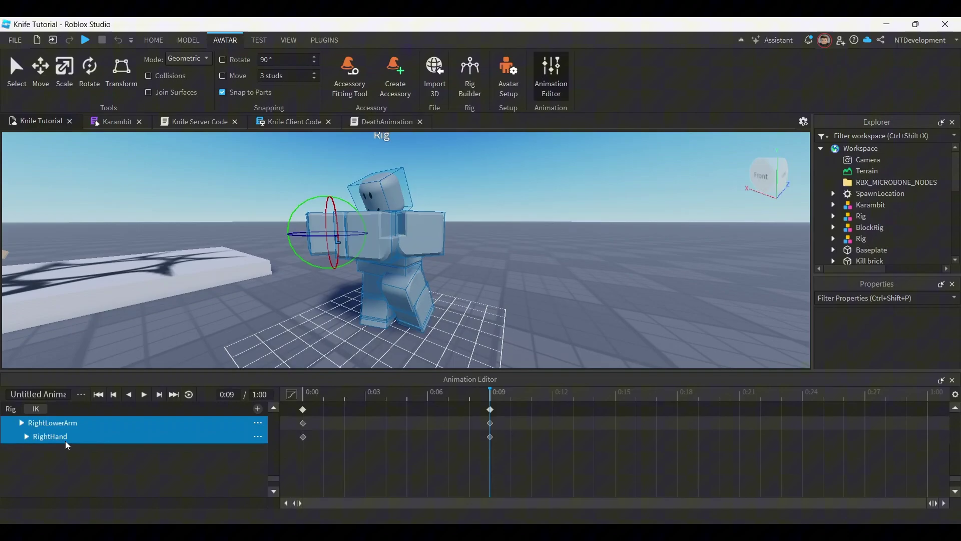
{"action": "scroll", "coordinate": [85, 441], "scroll_direction": "up", "scroll_amount": 1}
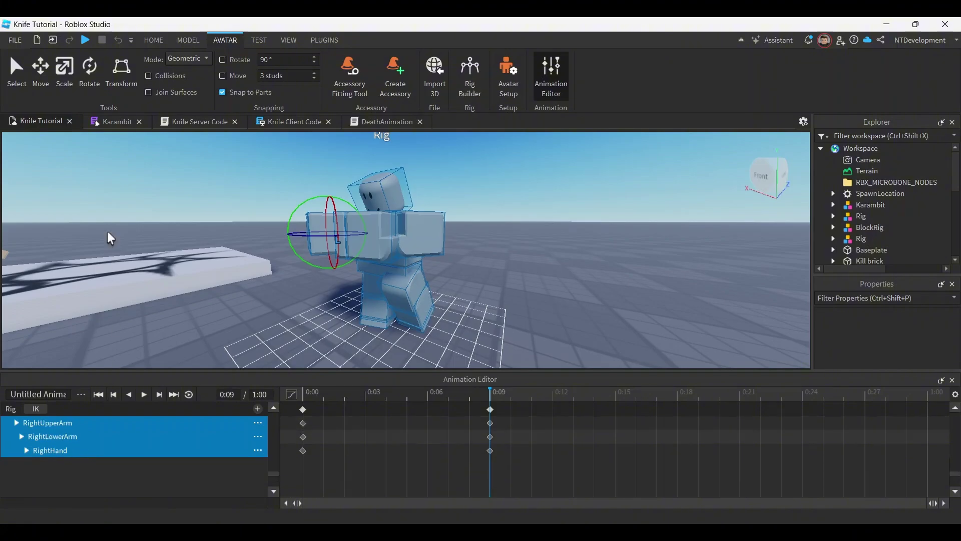
{"action": "left_click", "coordinate": [47, 78]}
{"action": "left_click_drag", "start_coordinate": [301, 234], "coordinate": [343, 230]}
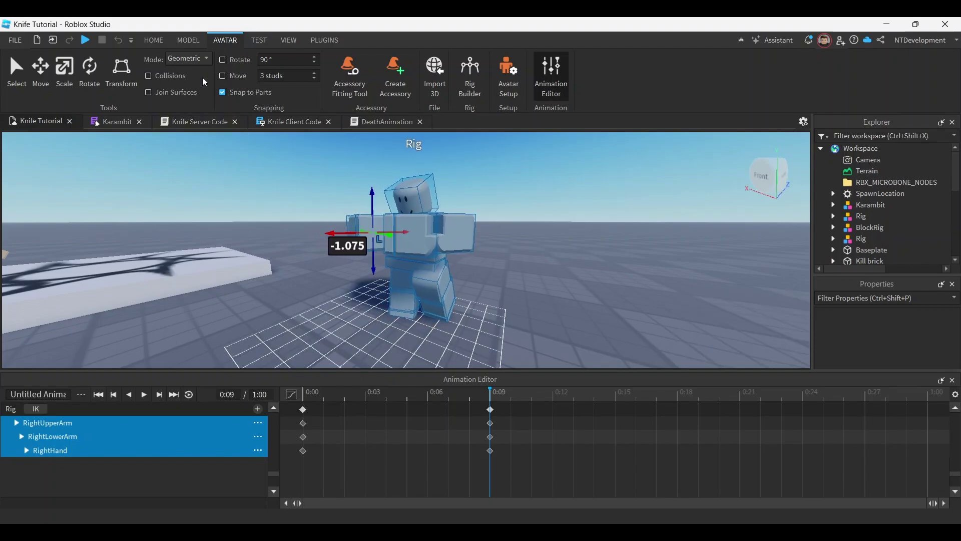
Tilt the whole rig slightly at 0:09 and lower it about 0.108 studs.
{"action": "left_click", "coordinate": [89, 70]}
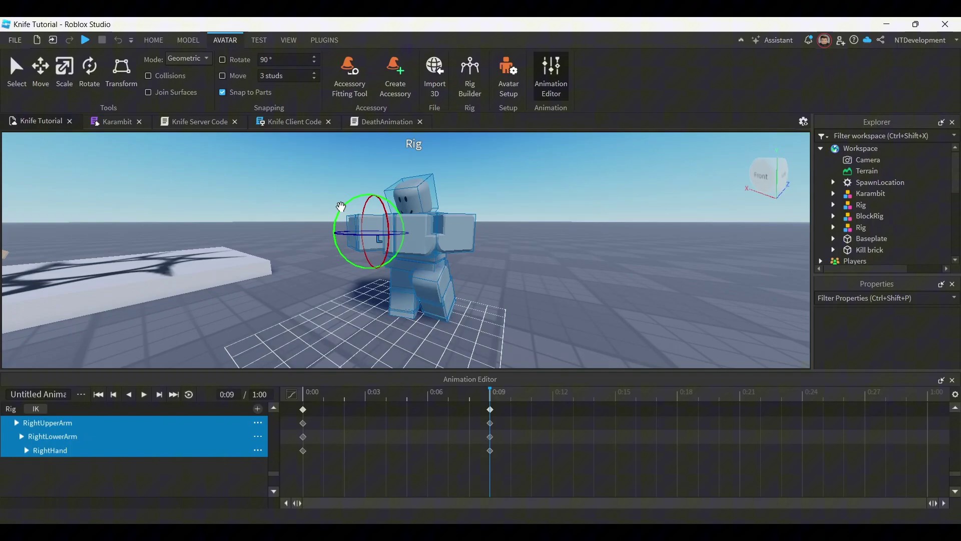
{"action": "mouse_move", "coordinate": [336, 209]}
{"action": "left_mouse_down"}
{"action": "mouse_move", "coordinate": [340, 217]}
{"action": "mouse_move", "coordinate": [349, 198]}
{"action": "left_mouse_up"}
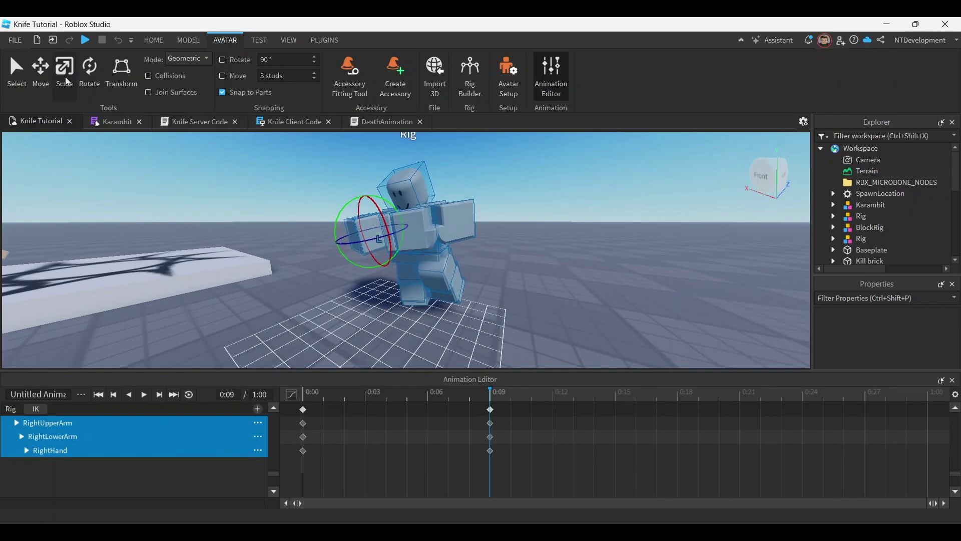
{"action": "left_click", "coordinate": [41, 69]}
{"action": "left_click_drag", "start_coordinate": [370, 222], "coordinate": [366, 203]}
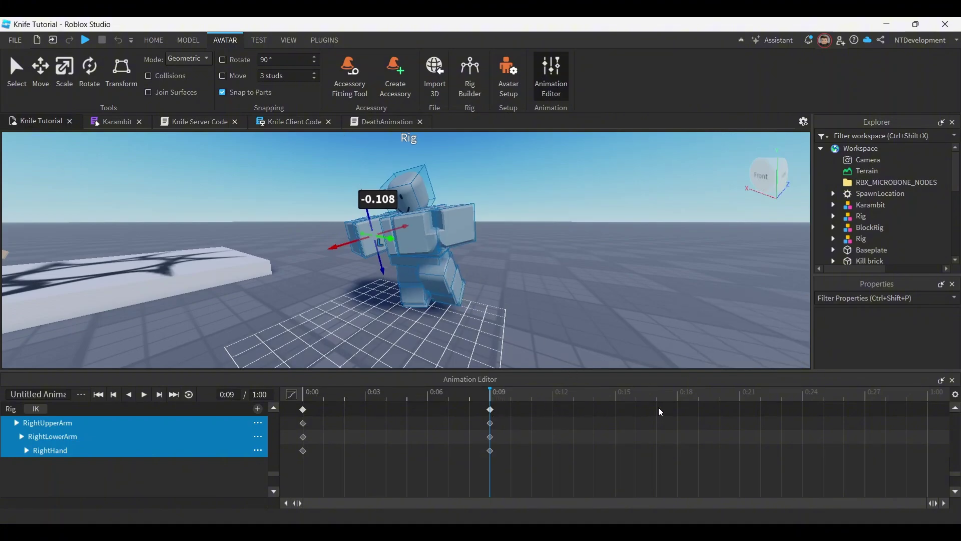
Rotate the whole rig at 0:18 so it tips over head first, and lower it about 4.252 studs to the ground.
{"action": "left_click", "coordinate": [682, 401]}
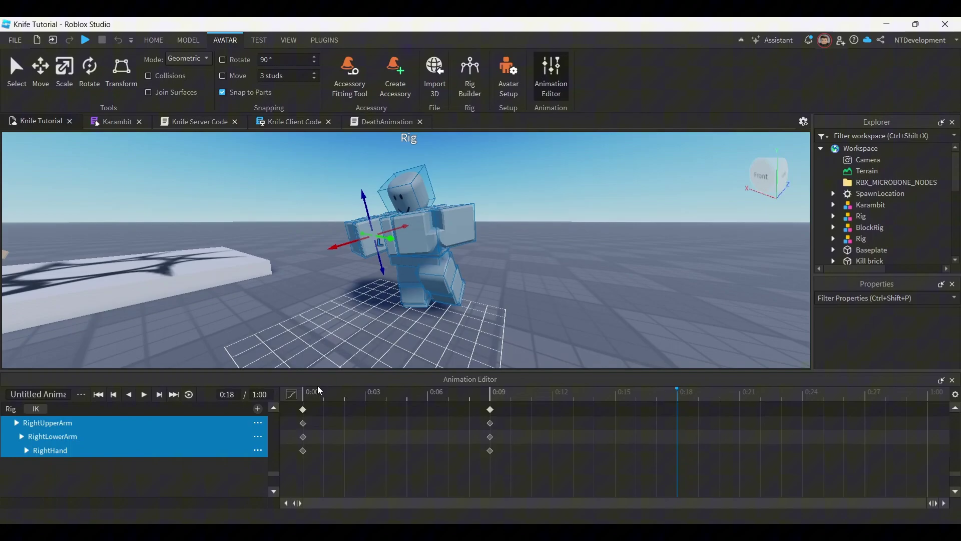
{"action": "left_click", "coordinate": [98, 78]}
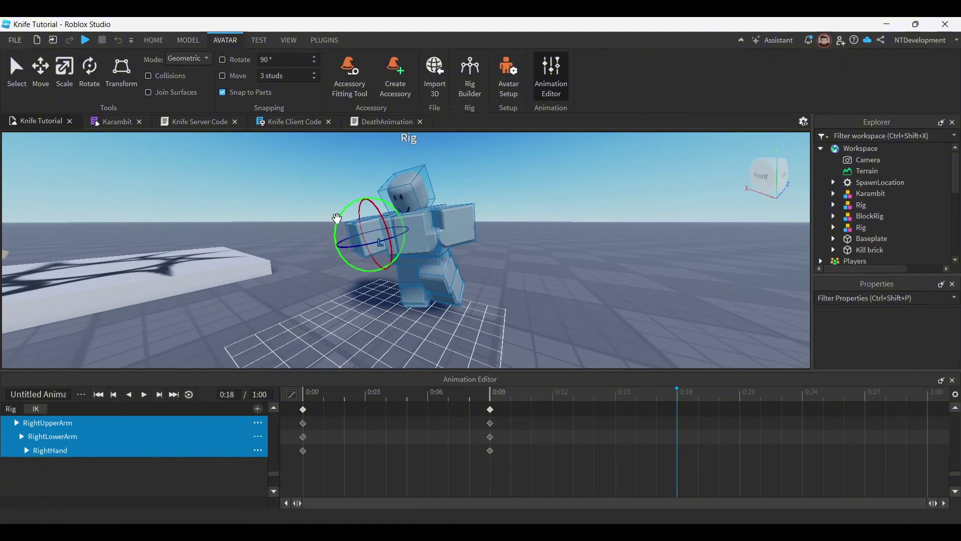
{"action": "left_click_drag", "start_coordinate": [325, 222], "coordinate": [280, 326]}
{"action": "left_click", "coordinate": [40, 70]}
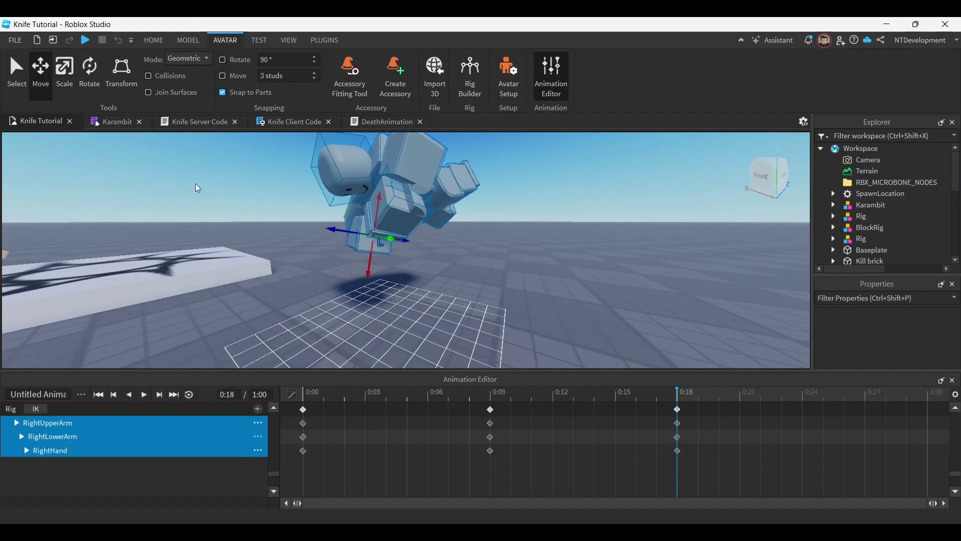
{"action": "left_click_drag", "start_coordinate": [376, 223], "coordinate": [339, 354]}
{"action": "right_click_drag", "start_coordinate": [510, 343], "coordinate": [510, 345]}
{"action": "scroll", "coordinate": [510, 346], "scroll_direction": "down", "scroll_amount": 1}
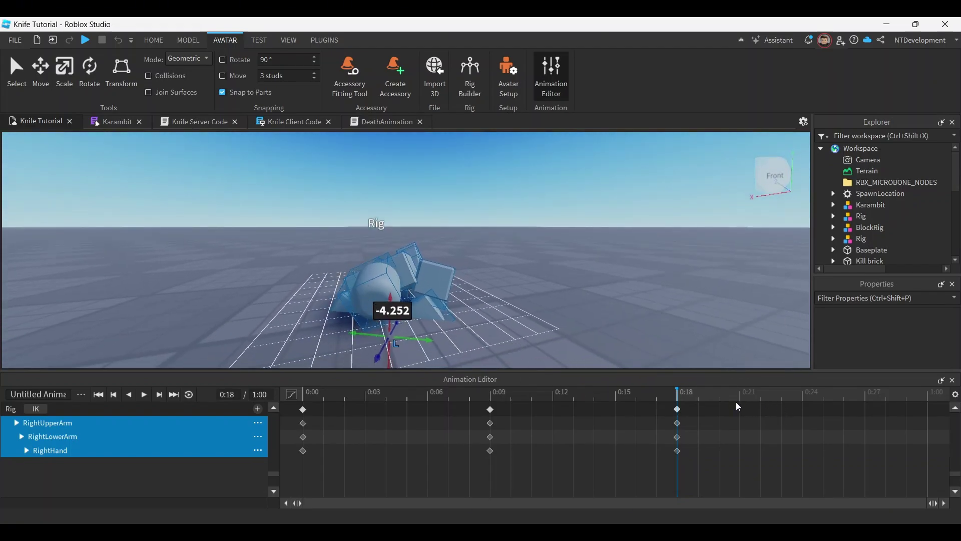
Rotate the whole rig around its head at 0:27 so the legs stay raised, and slide it about 1.235 studs along the ground.
{"action": "left_click", "coordinate": [865, 406]}
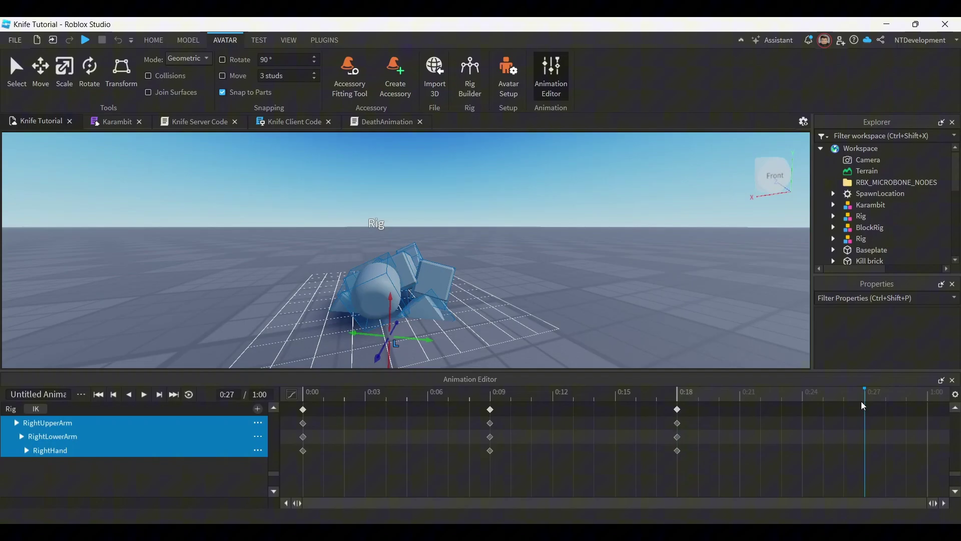
{"action": "left_click", "coordinate": [90, 72]}
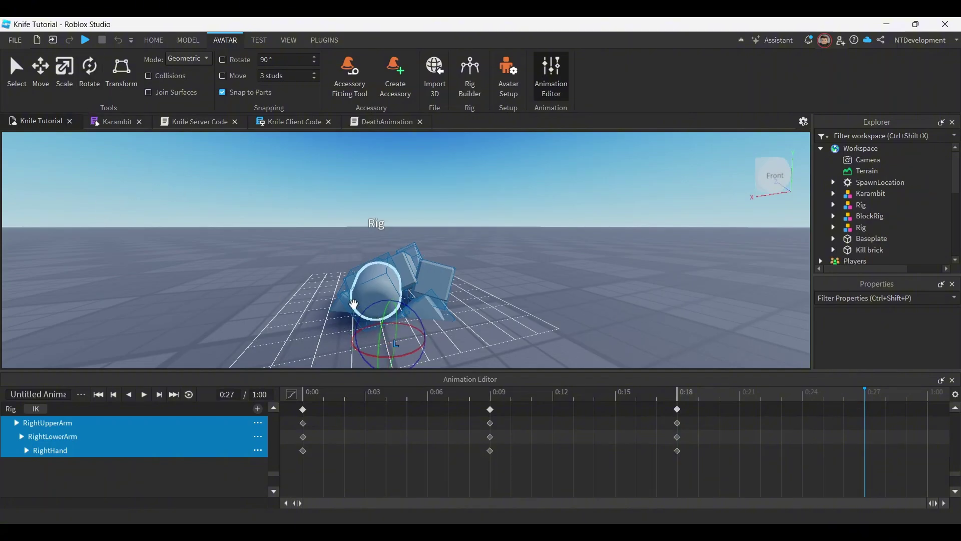
{"action": "left_click", "coordinate": [370, 308]}
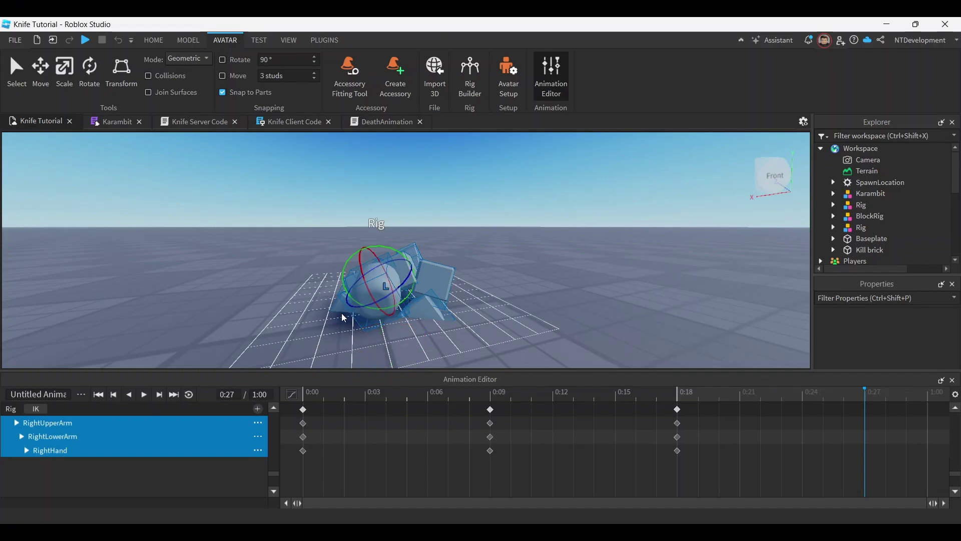
{"action": "left_click_drag", "start_coordinate": [350, 258], "coordinate": [473, 288]}
{"action": "right_click_drag", "start_coordinate": [471, 287], "coordinate": [470, 282]}
{"action": "scroll", "coordinate": [471, 283], "scroll_direction": "down", "scroll_amount": 2}
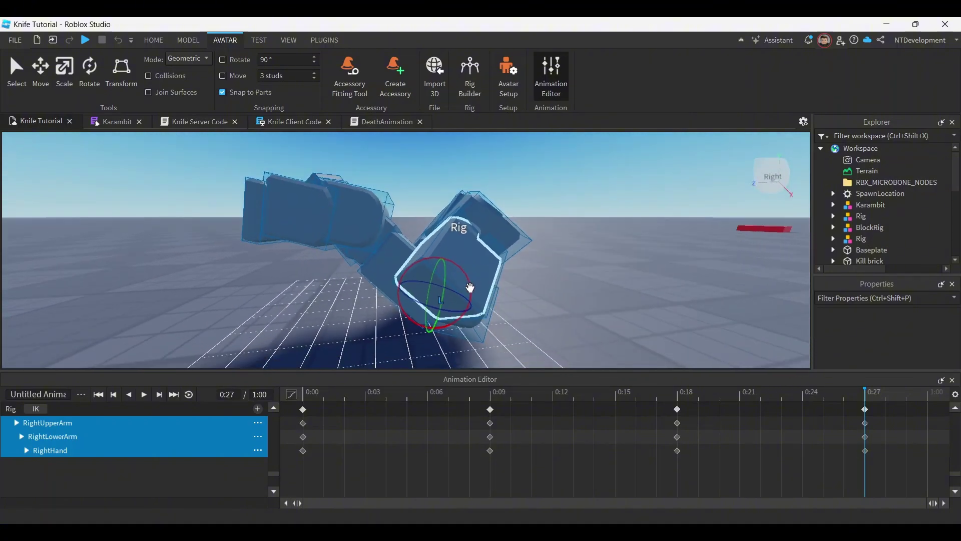
{"action": "left_click_drag", "start_coordinate": [470, 288], "coordinate": [463, 275]}
{"action": "right_click_drag", "start_coordinate": [549, 274], "coordinate": [549, 278]}
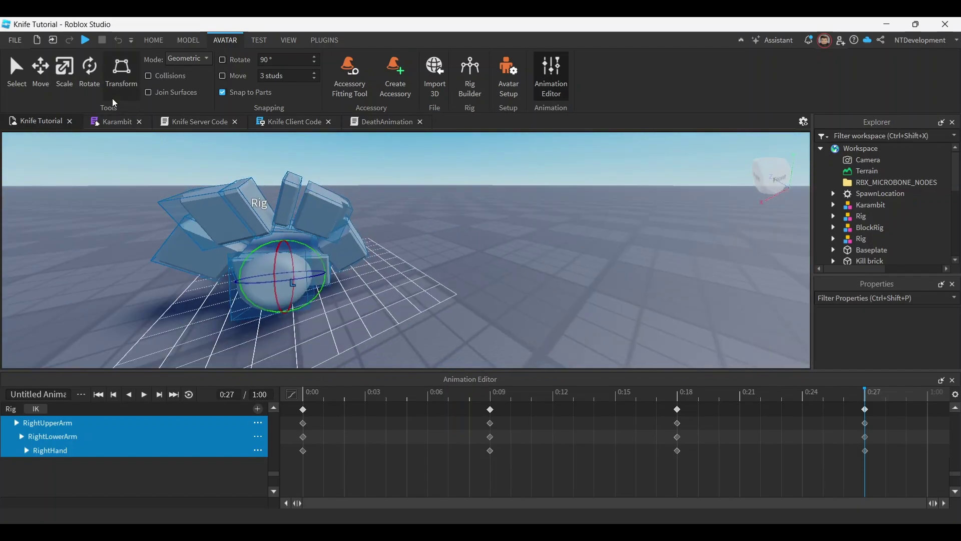
{"action": "left_click", "coordinate": [50, 71]}
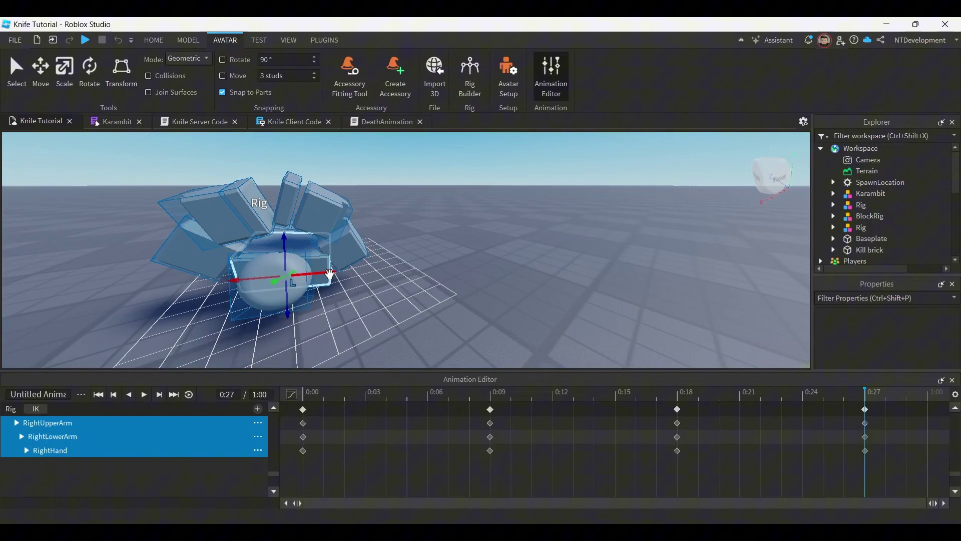
{"action": "left_click_drag", "start_coordinate": [329, 275], "coordinate": [269, 274]}
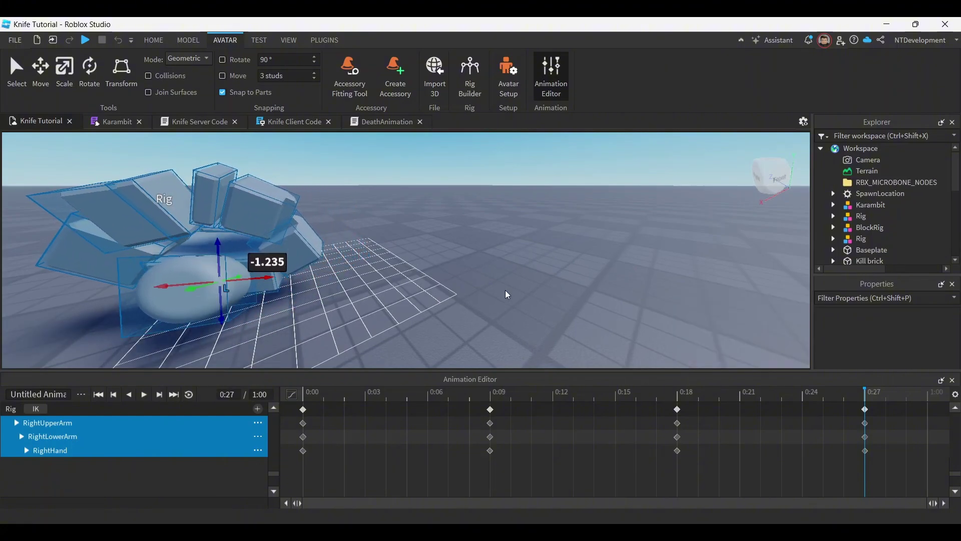
Play the rig's falling animation from 0:00 through the 0:27 keyframe.
{"action": "left_click", "coordinate": [307, 393]}
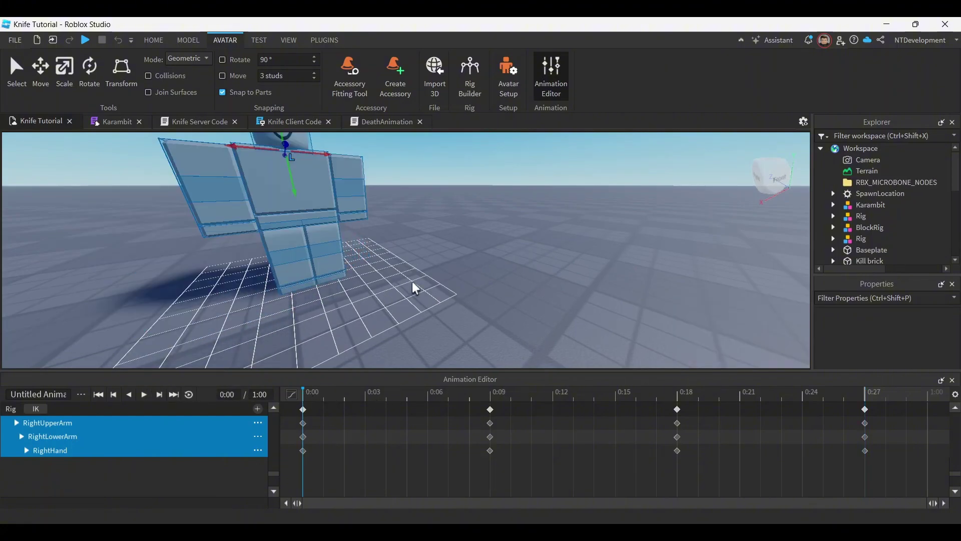
{"action": "right_click_drag", "start_coordinate": [413, 281], "coordinate": [423, 278]}
{"action": "scroll", "coordinate": [423, 278], "scroll_direction": "down", "scroll_amount": 3}
{"action": "left_click", "coordinate": [143, 394]}
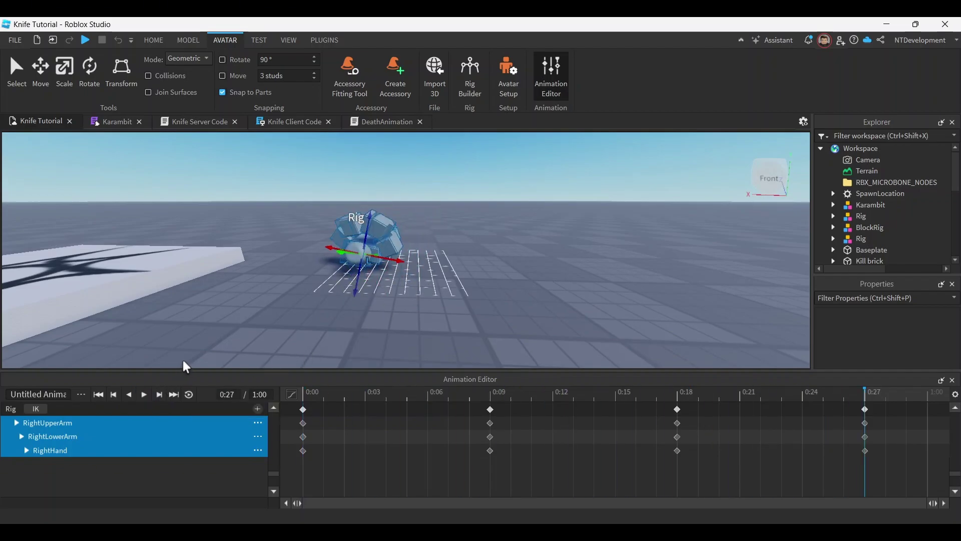
{"action": "left_click", "coordinate": [144, 395]}
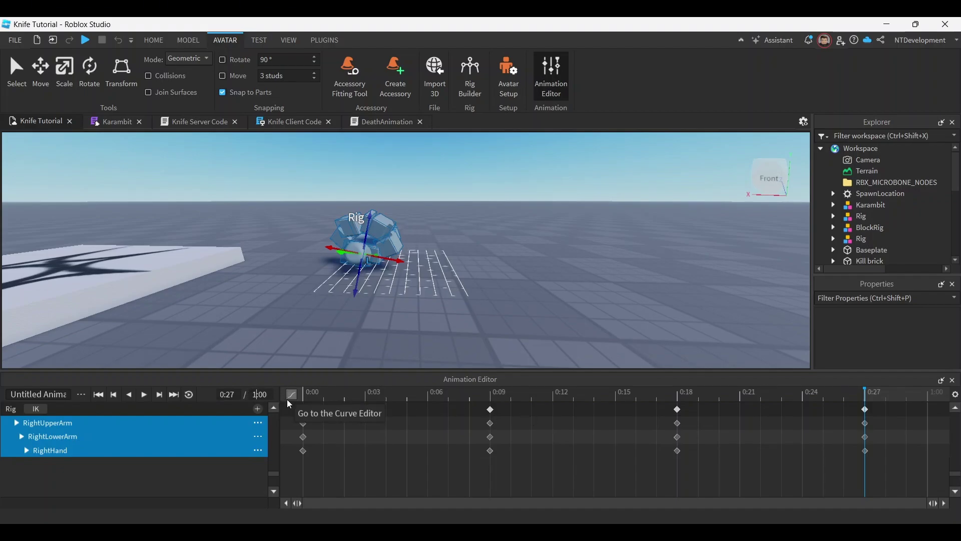
Extend the animation length to 2:00 and preview the clip again.
{"action": "type", "text": "2"}
{"action": "key", "text": "Return"}
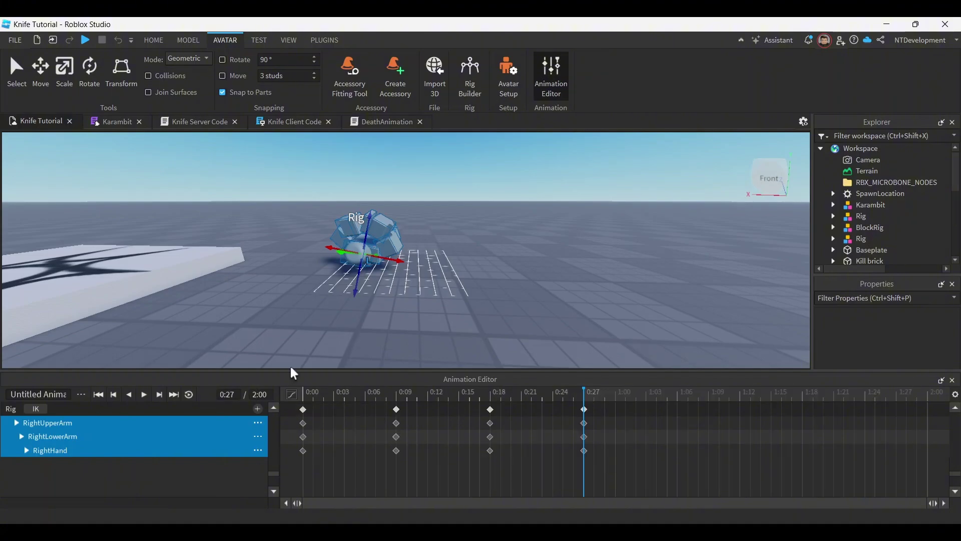
{"action": "left_click_drag", "start_coordinate": [699, 392], "coordinate": [844, 393]}
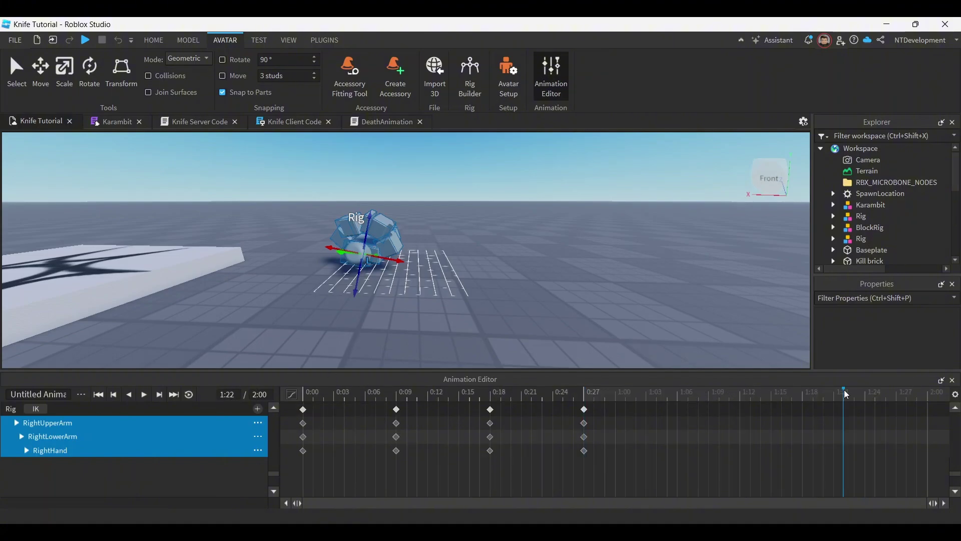
{"action": "left_click", "coordinate": [146, 396]}
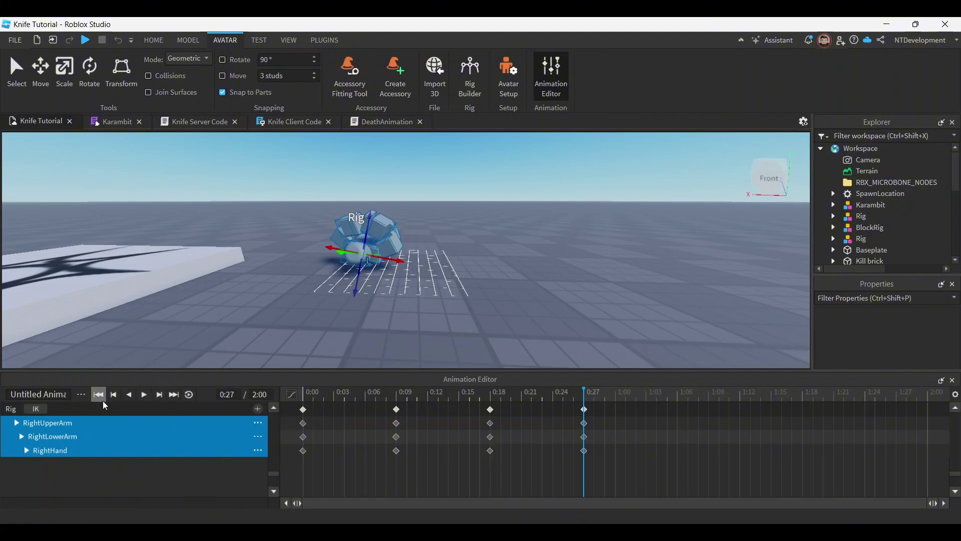
Set the falling animation's priority to Action and rename the clip DieAnim.
{"action": "left_click", "coordinate": [81, 394]}
{"action": "mouse_move", "coordinate": [122, 504]}
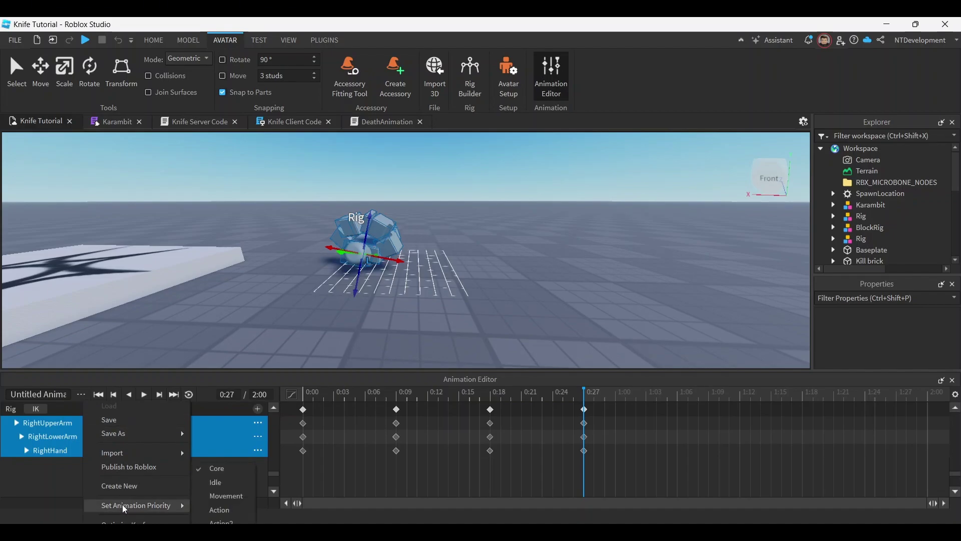
{"action": "left_click", "coordinate": [219, 510]}
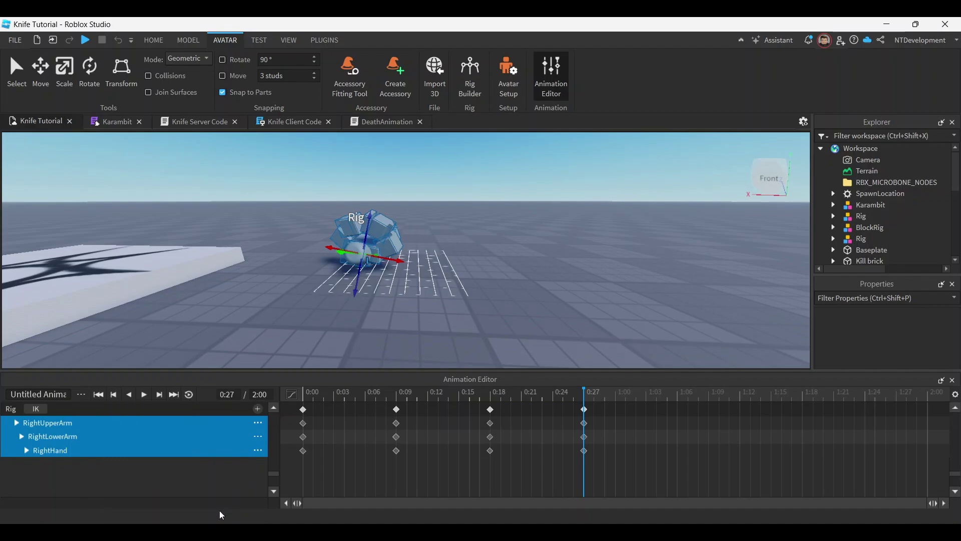
{"action": "left_click", "coordinate": [40, 394]}
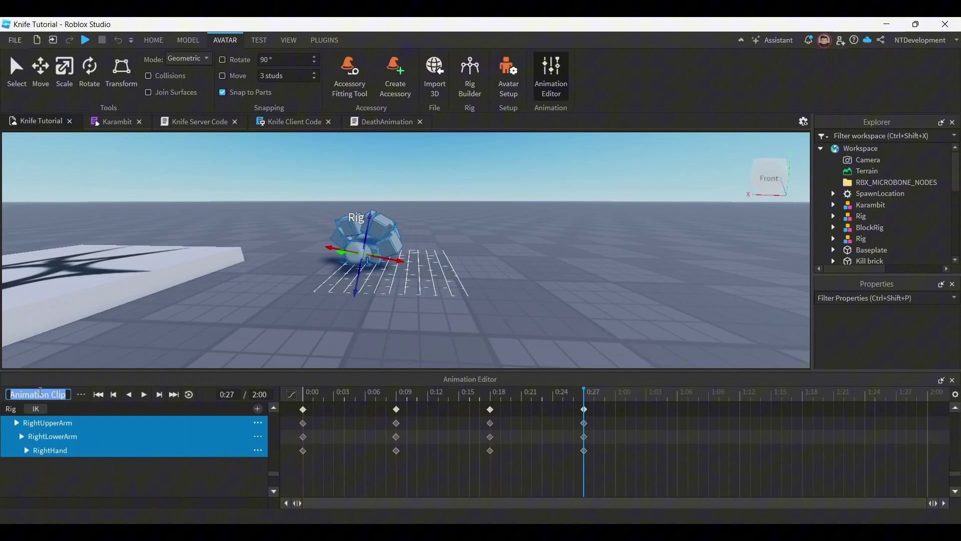
{"action": "type", "text": "Die"}
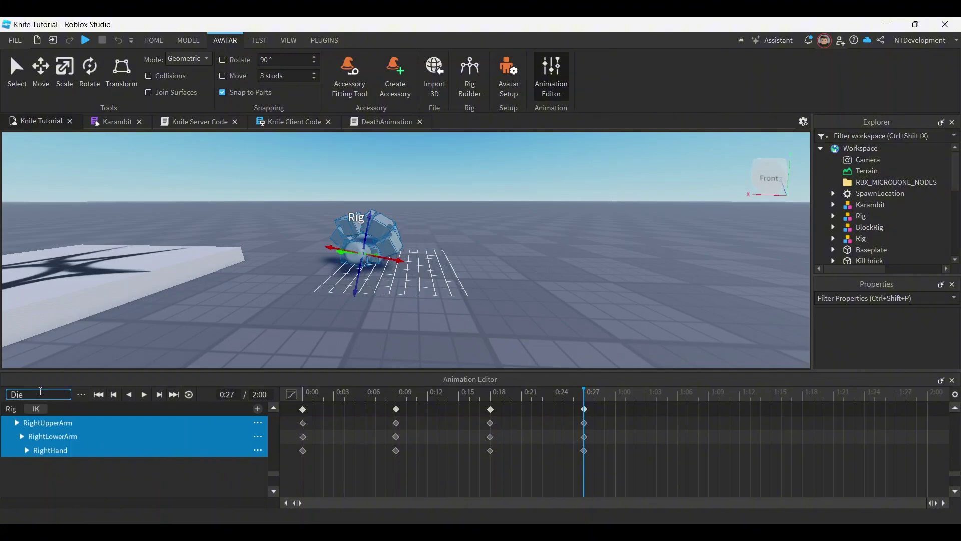
{"action": "type", "text": "Anim"}
Publish the DieAnim animation to Roblox, copy its asset ID and close the asset configuration.
{"action": "left_click", "coordinate": [82, 397]}
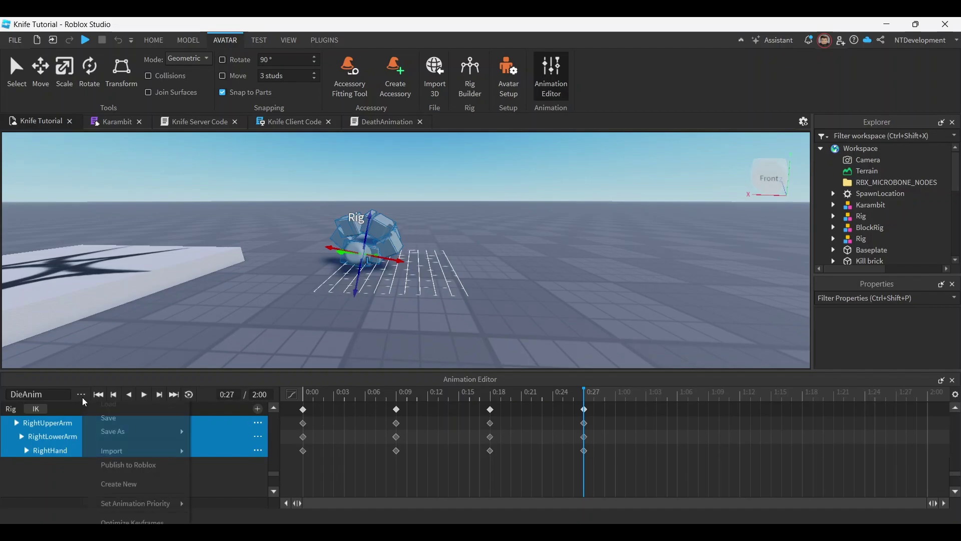
{"action": "left_click", "coordinate": [124, 466]}
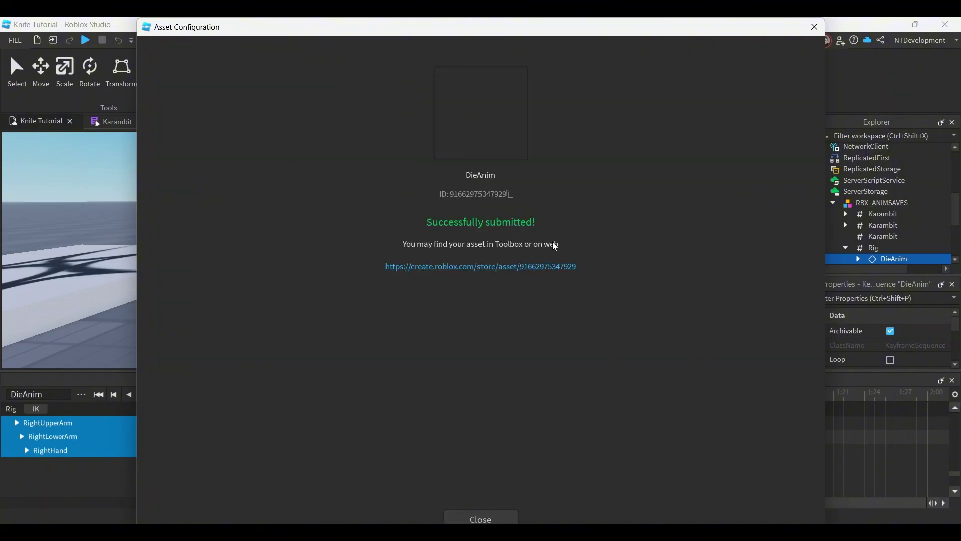
{"action": "left_click", "coordinate": [511, 195]}
{"action": "left_click", "coordinate": [480, 519]}
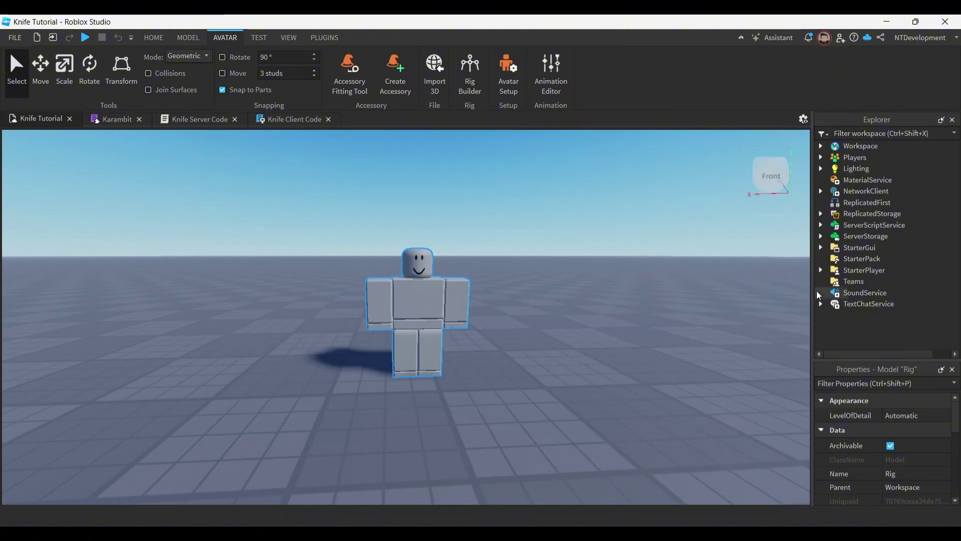
Add a Script to StarterCharacterScripts and name it DeathAnimation.
{"action": "left_click", "coordinate": [821, 270]}
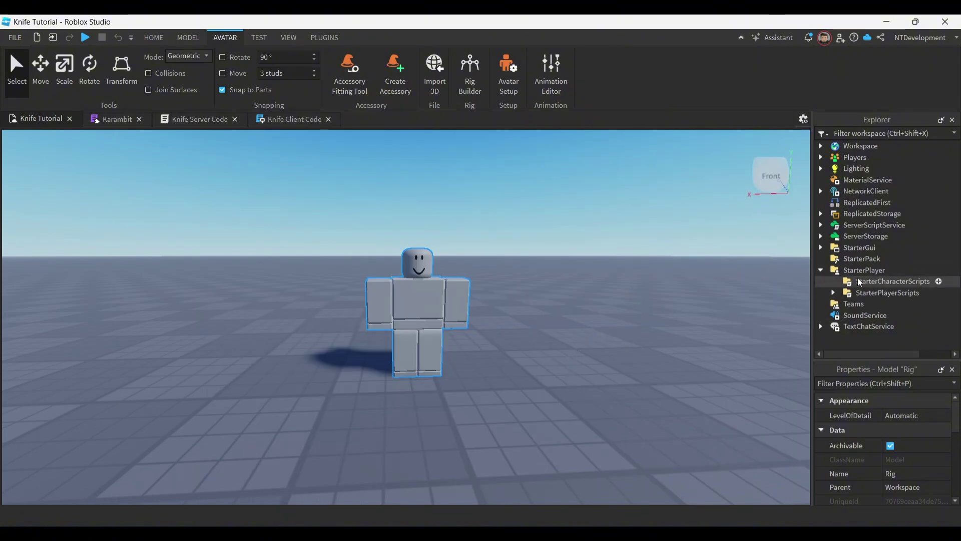
{"action": "left_click", "coordinate": [939, 281]}
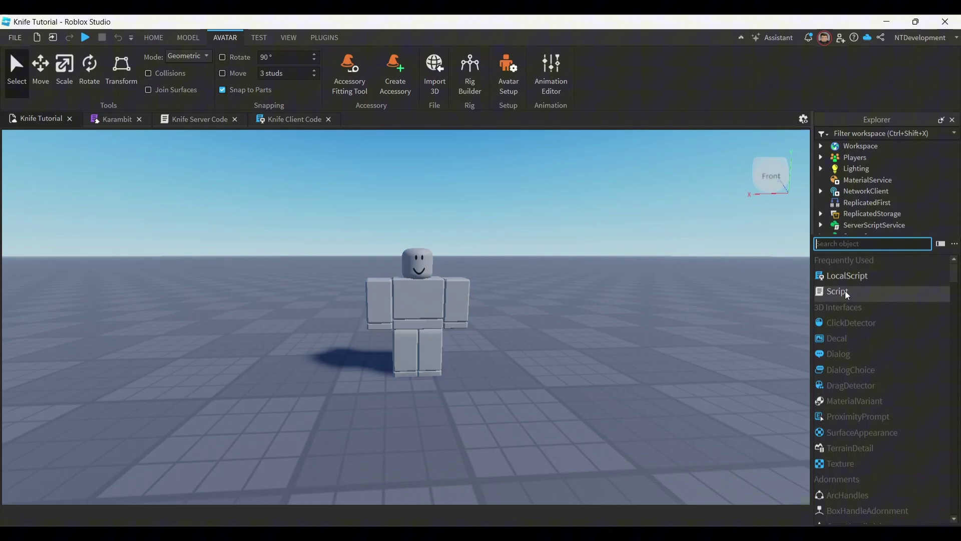
{"action": "left_click", "coordinate": [844, 291]}
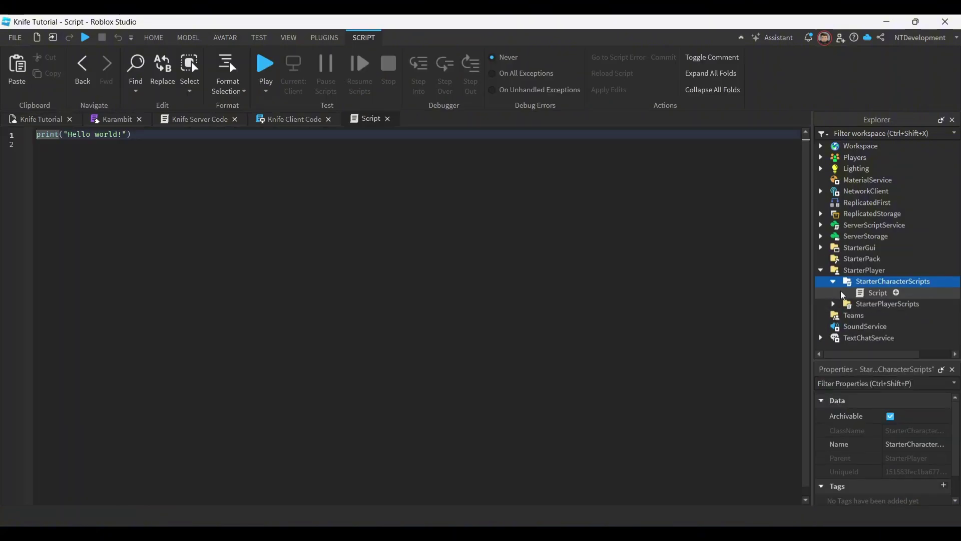
{"action": "left_click", "coordinate": [877, 295]}
{"action": "left_click", "coordinate": [884, 294]}
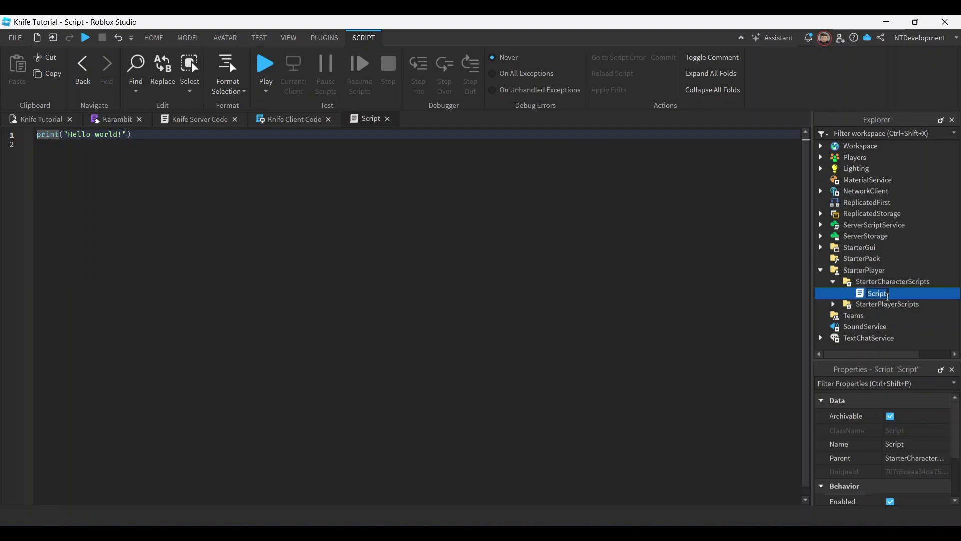
{"action": "type", "text": "DeathAnimation"}
{"action": "key", "text": "Return"}
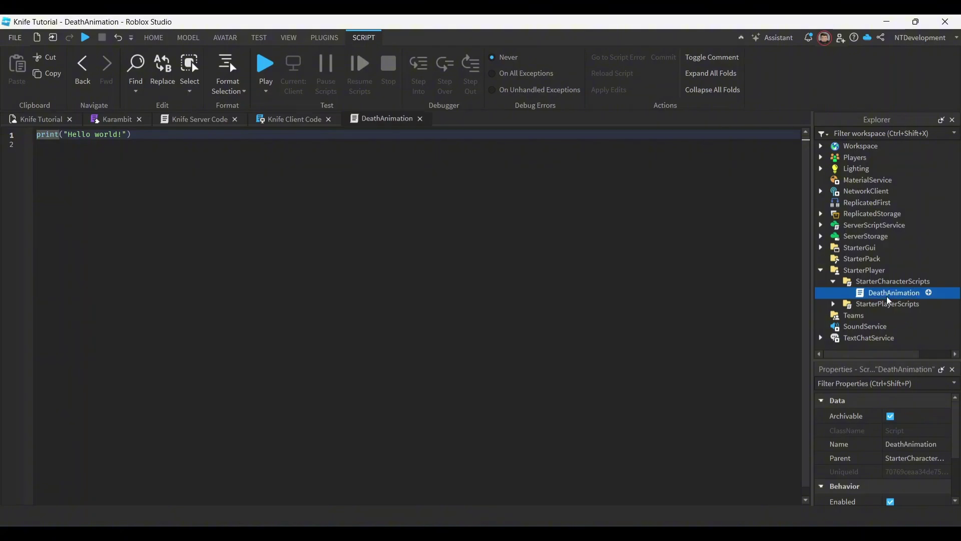
Add an Animation object inside the DeathAnimation script and name it DeathAnim.
{"action": "left_click", "coordinate": [929, 293]}
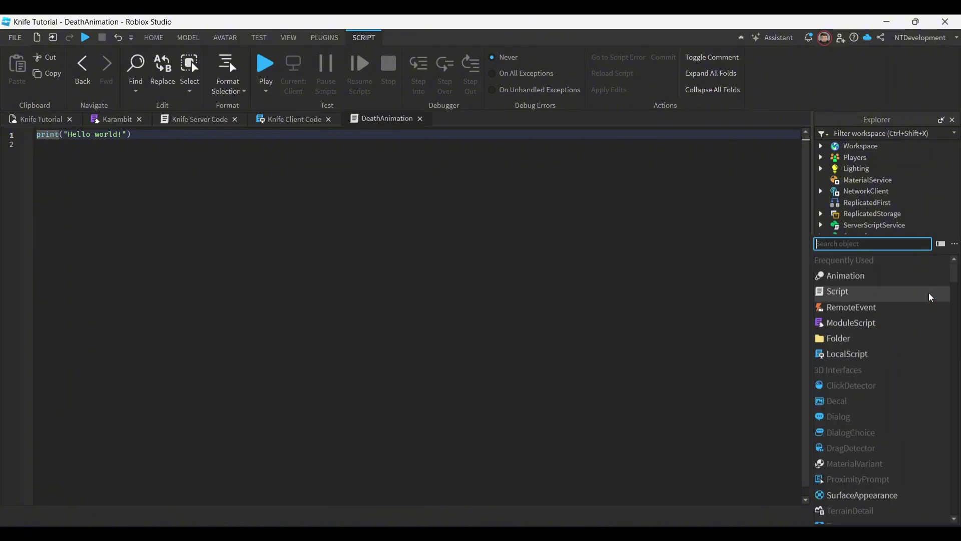
{"action": "left_click", "coordinate": [896, 275]}
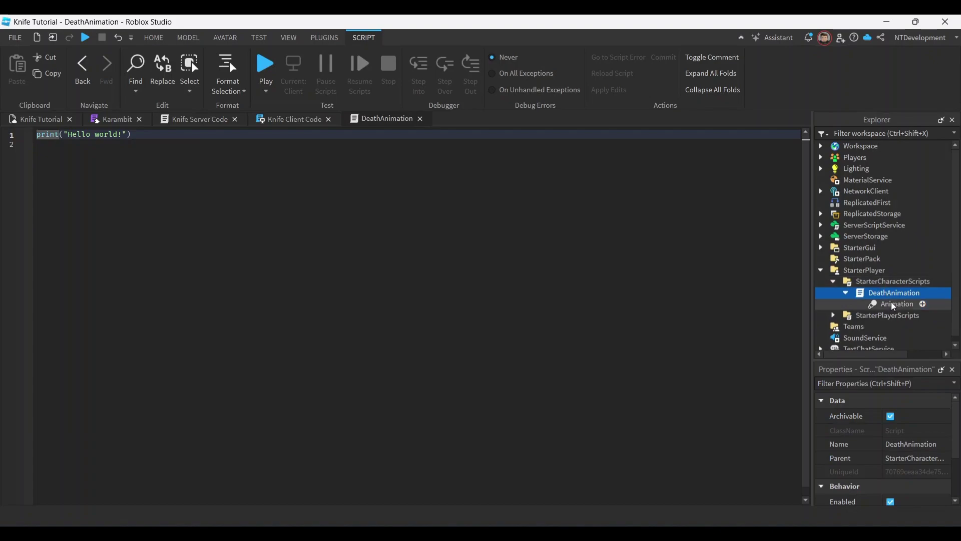
{"action": "left_click", "coordinate": [896, 306]}
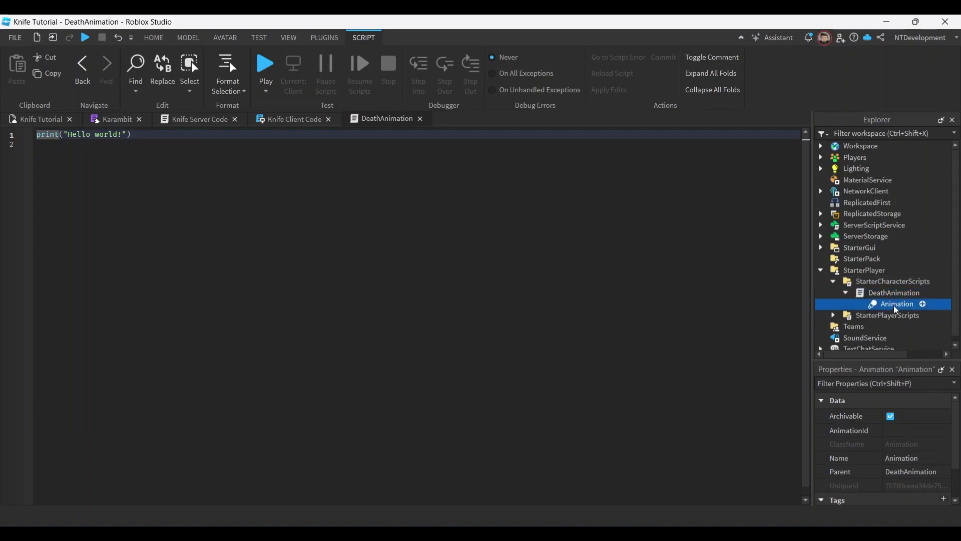
{"action": "left_click", "coordinate": [897, 307]}
{"action": "type", "text": "DeathAnim"}
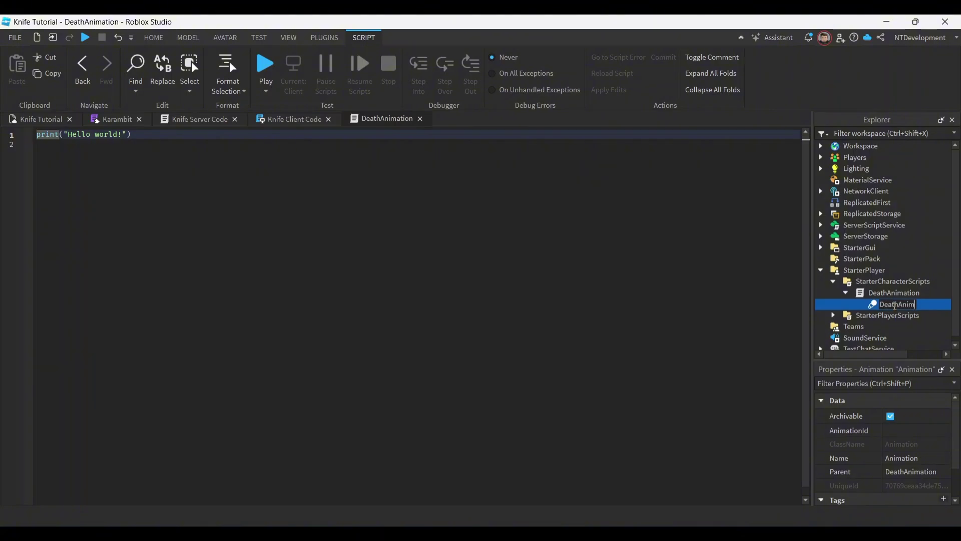
{"action": "key", "text": "Return"}
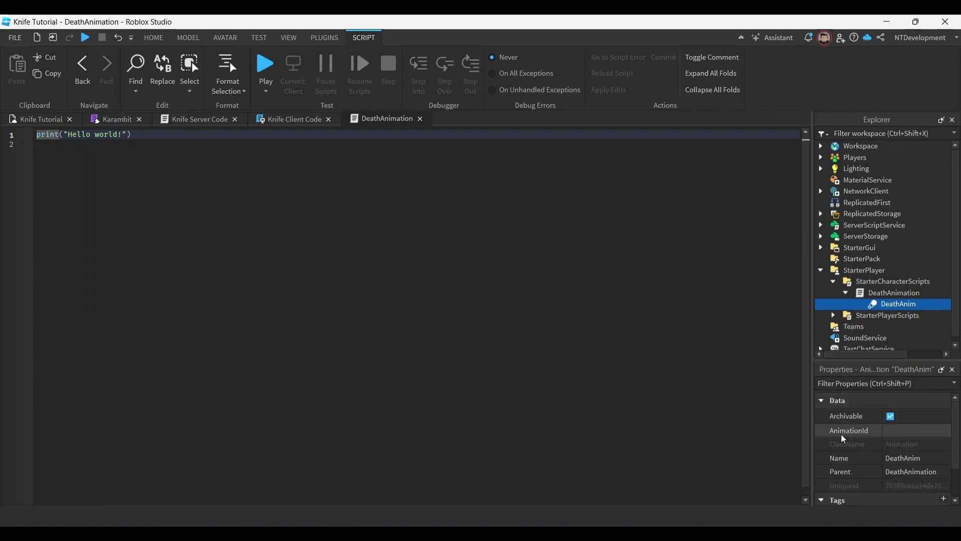
Paste the copied asset ID as the AnimationId of the DeathAnim object.
{"action": "left_click", "coordinate": [913, 435]}
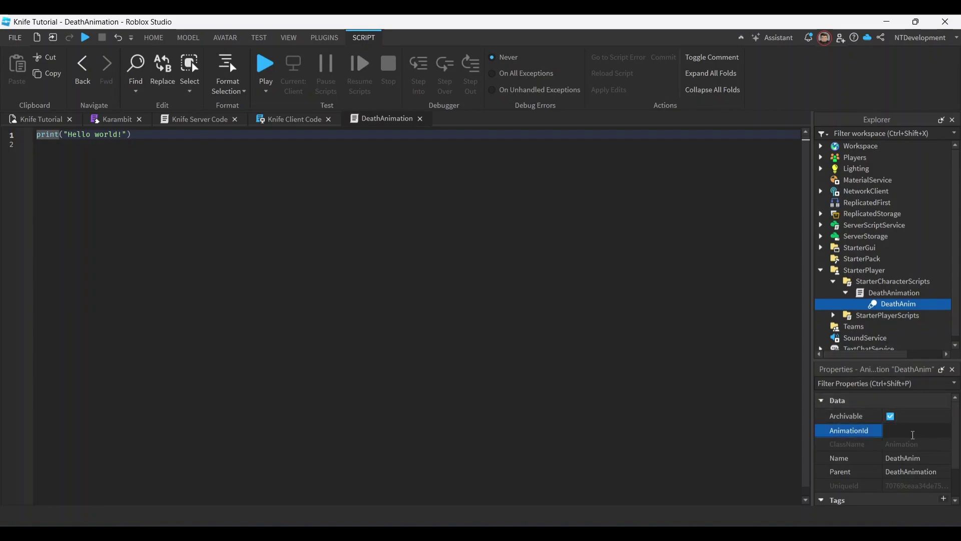
{"action": "key", "text": "ctrl+v"}
{"action": "key", "text": "Return"}
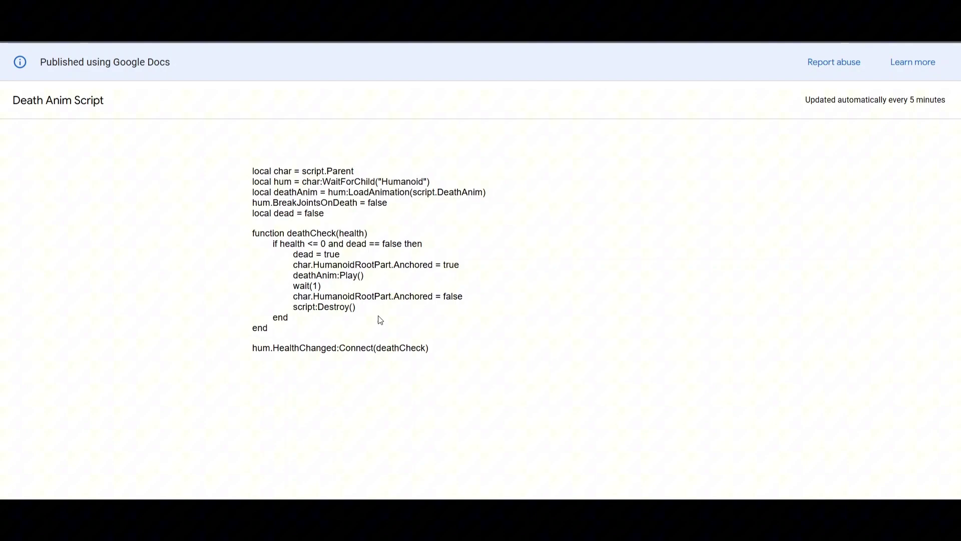
Copy the full Death Anim Script from the published Google Docs page and replace the DeathAnimation script's default code with it.
{"action": "left_click_drag", "start_coordinate": [439, 353], "coordinate": [242, 148]}
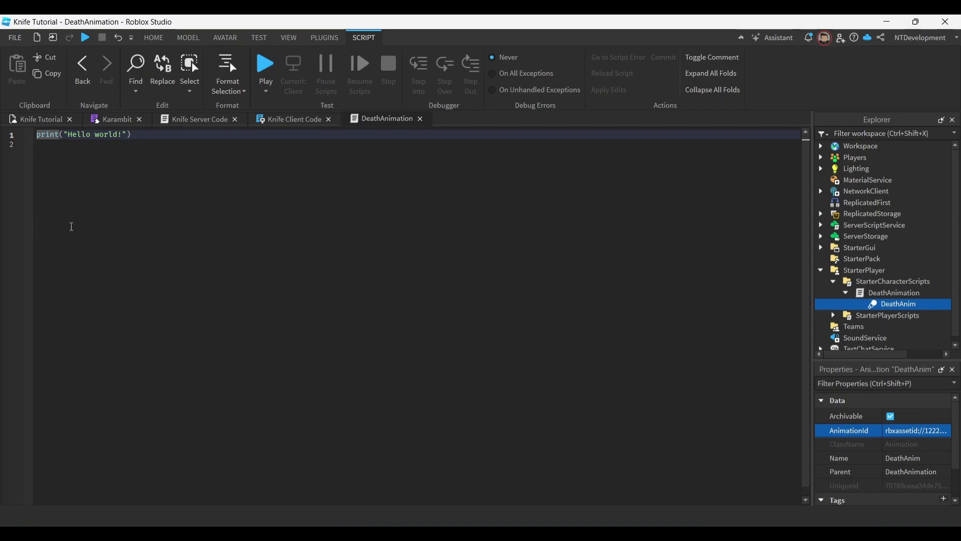
{"action": "left_click", "coordinate": [29, 143]}
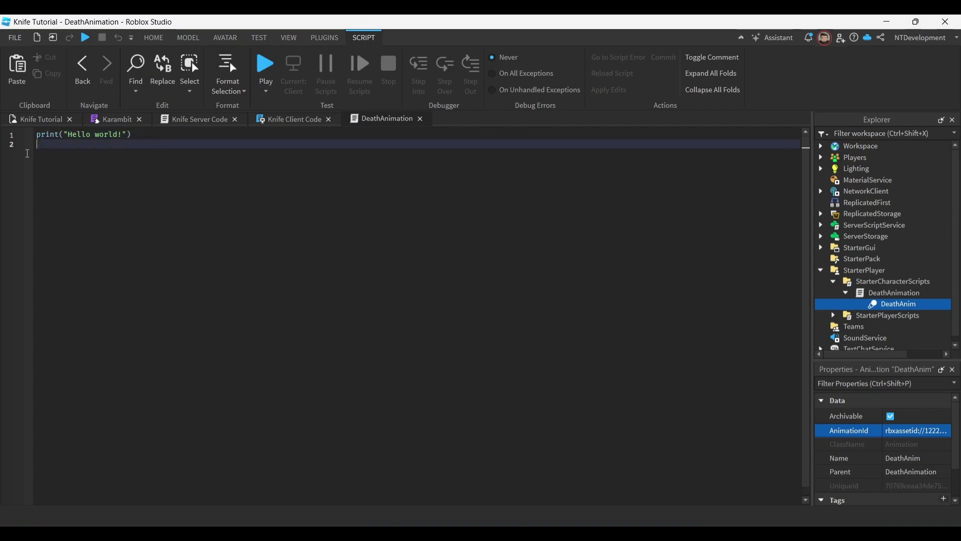
{"action": "key", "text": "ctrl+a"}
{"action": "key", "text": "BackSpace"}
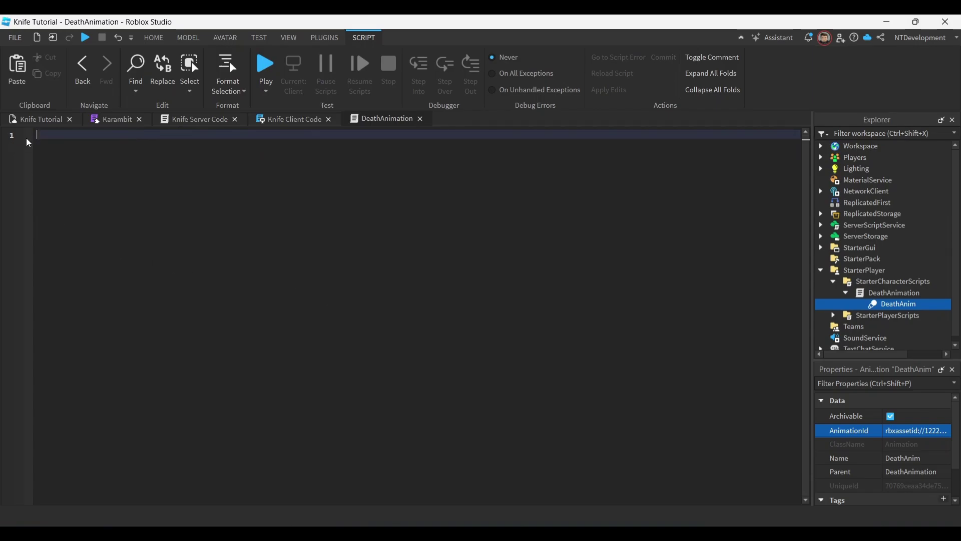
{"action": "key", "text": "ctrl+v"}
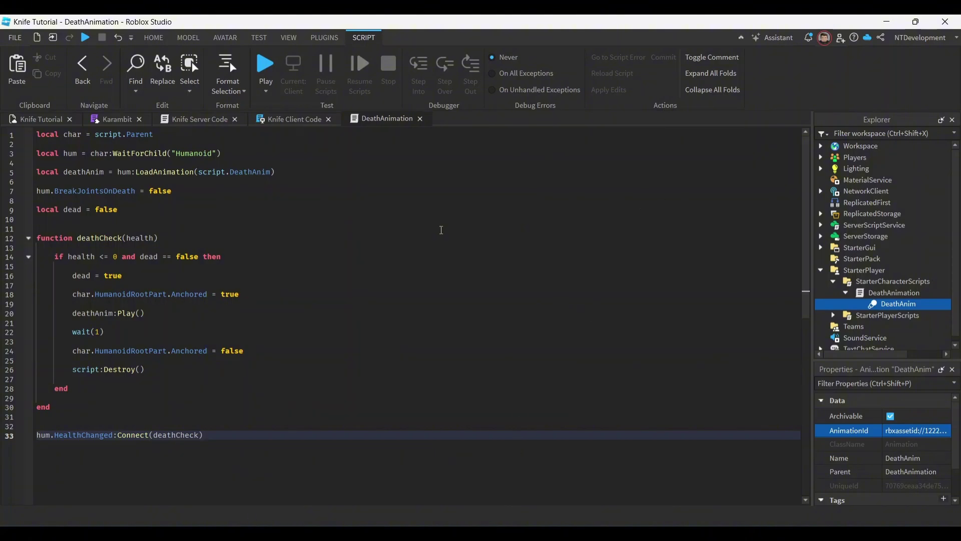
Duplicate the DeathAnimation script in StarterCharacterScripts and move one of the two scripts into the block Rig model in Workspace.
{"action": "left_click", "coordinate": [40, 118]}
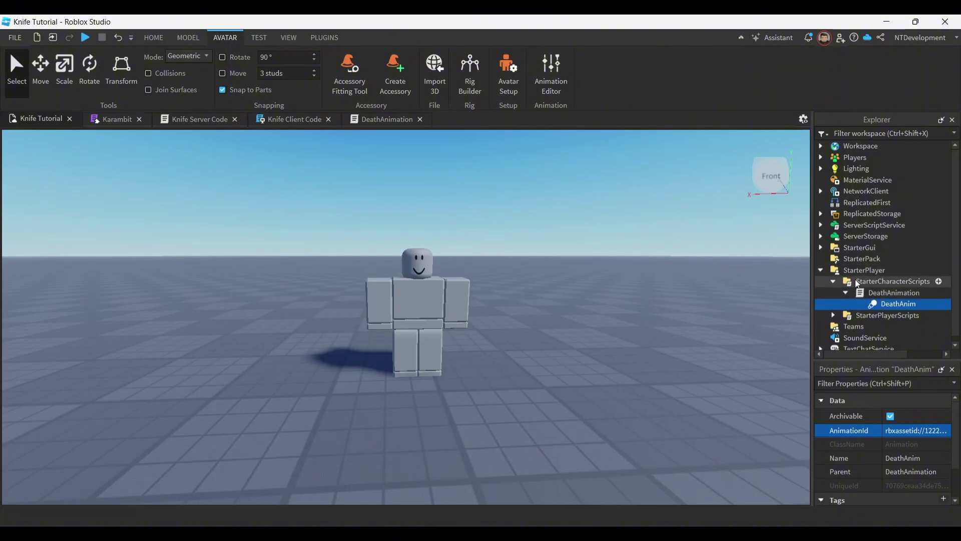
{"action": "left_click", "coordinate": [847, 292]}
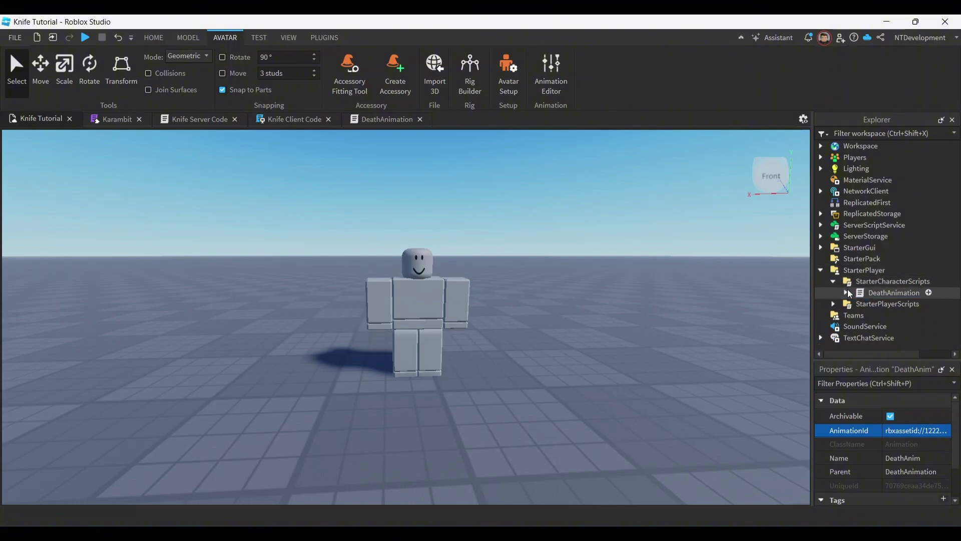
{"action": "left_click", "coordinate": [881, 293]}
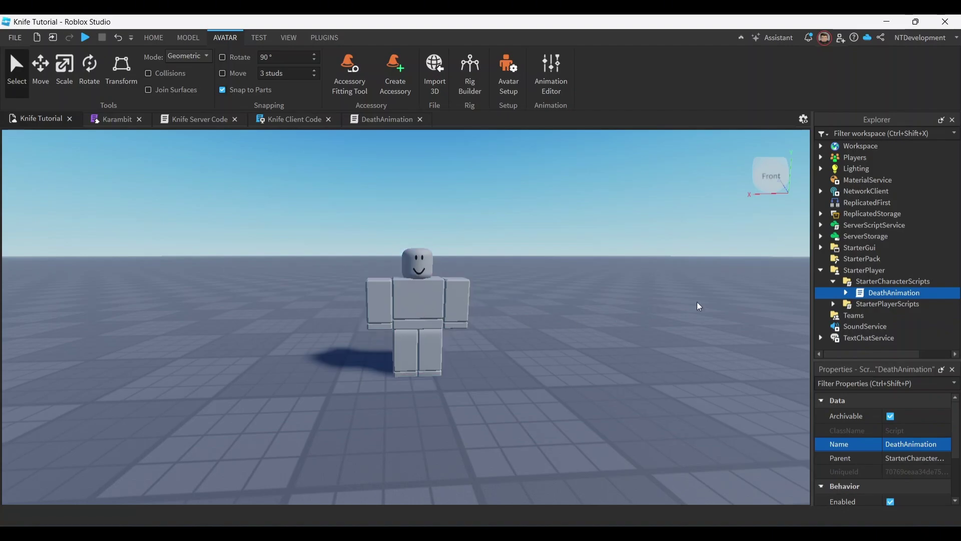
{"action": "key", "text": "ctrl+d"}
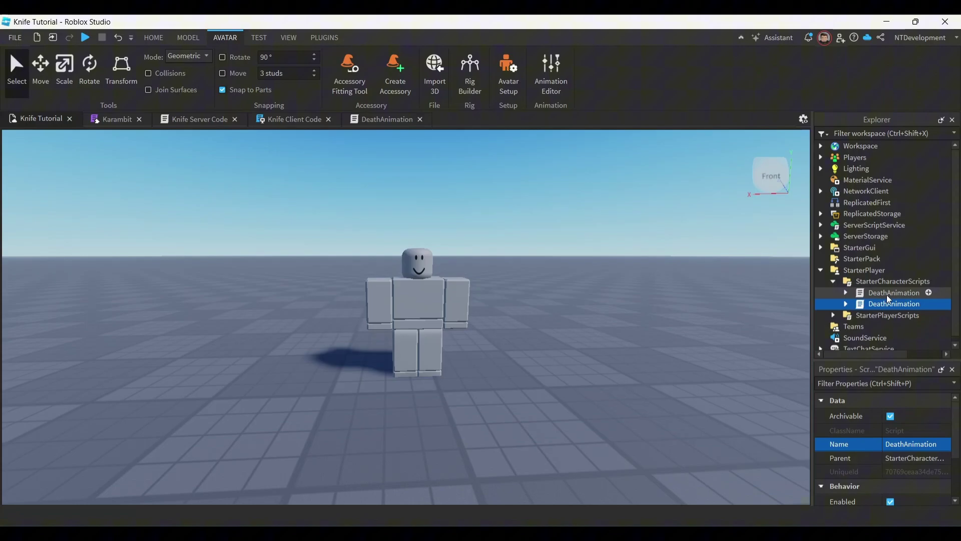
{"action": "left_click", "coordinate": [422, 306]}
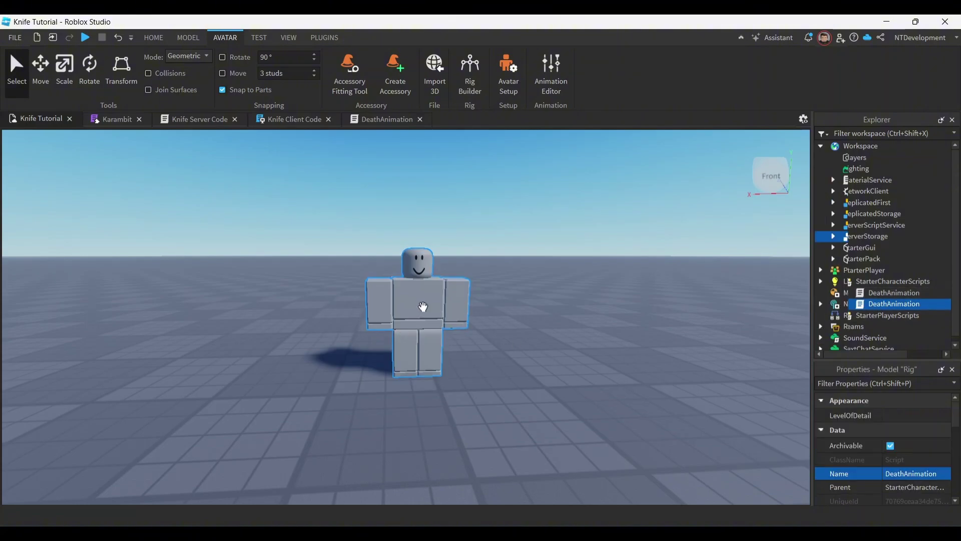
{"action": "scroll", "coordinate": [869, 260], "scroll_direction": "down", "scroll_amount": 4}
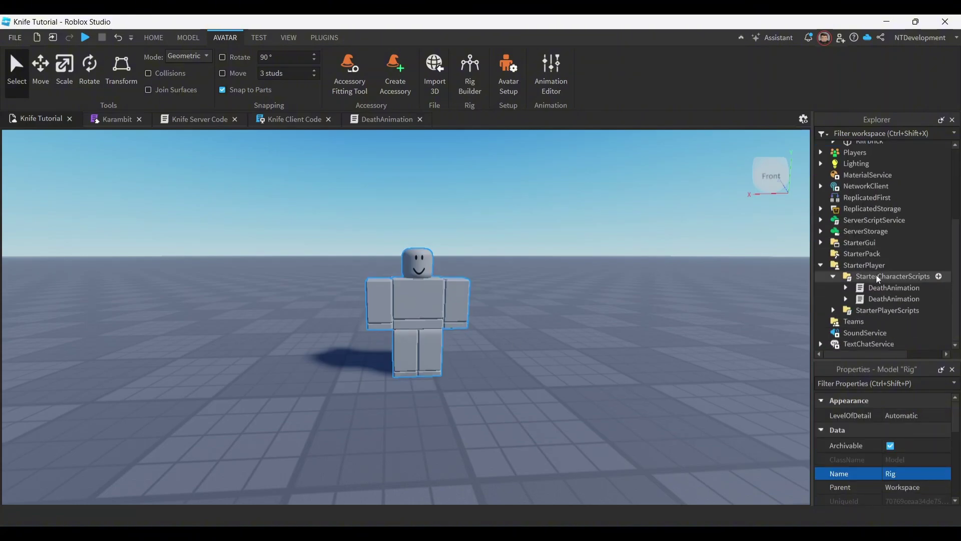
{"action": "left_click_drag", "start_coordinate": [891, 332], "coordinate": [866, 156]}
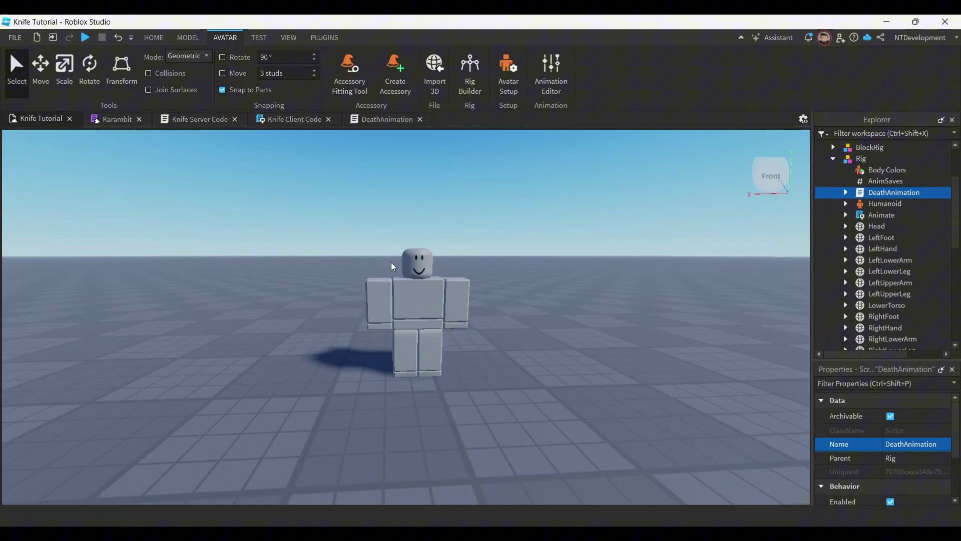
Playtest the game, walk up to the Rig and attack it with the karambit to test the death animation.
{"action": "left_click", "coordinate": [88, 40]}
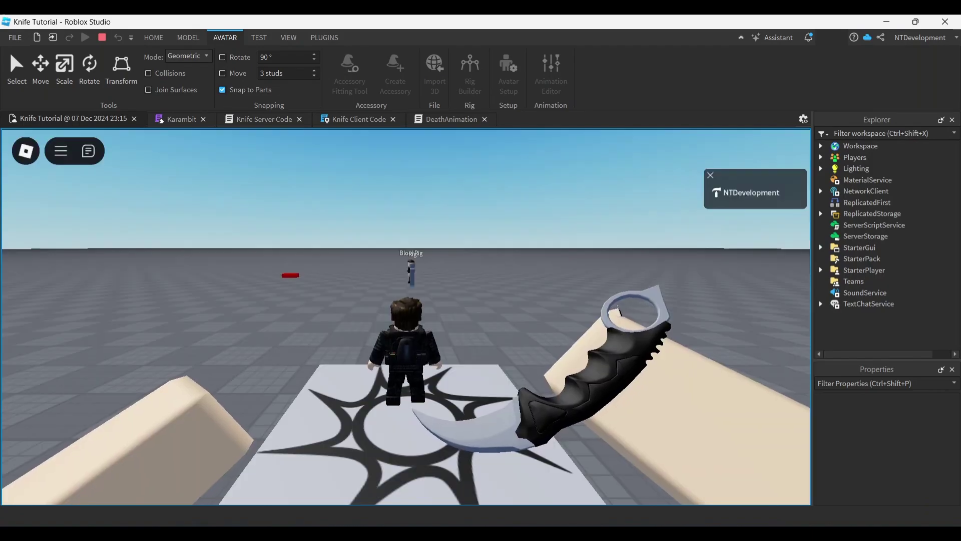
{"action": "key", "text": "w"}
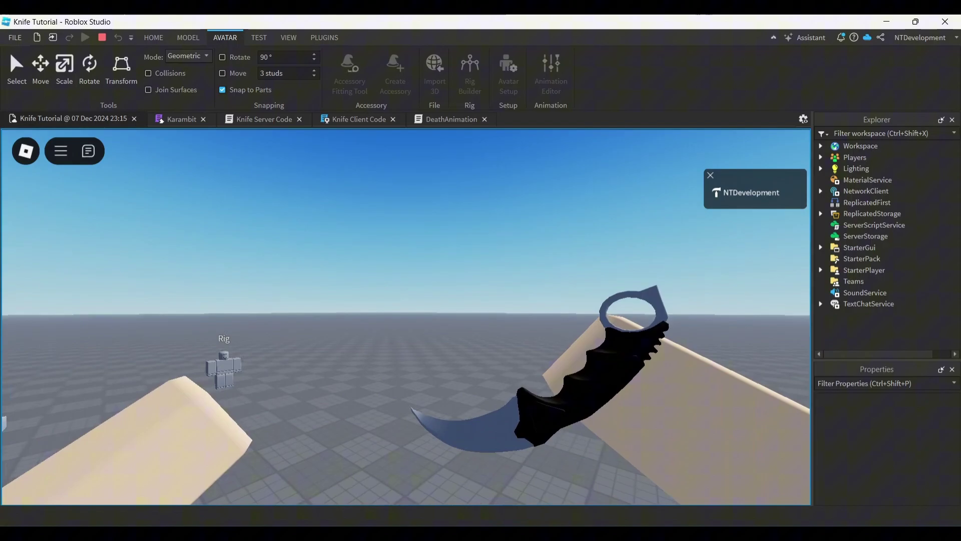
{"action": "key", "text": "w"}
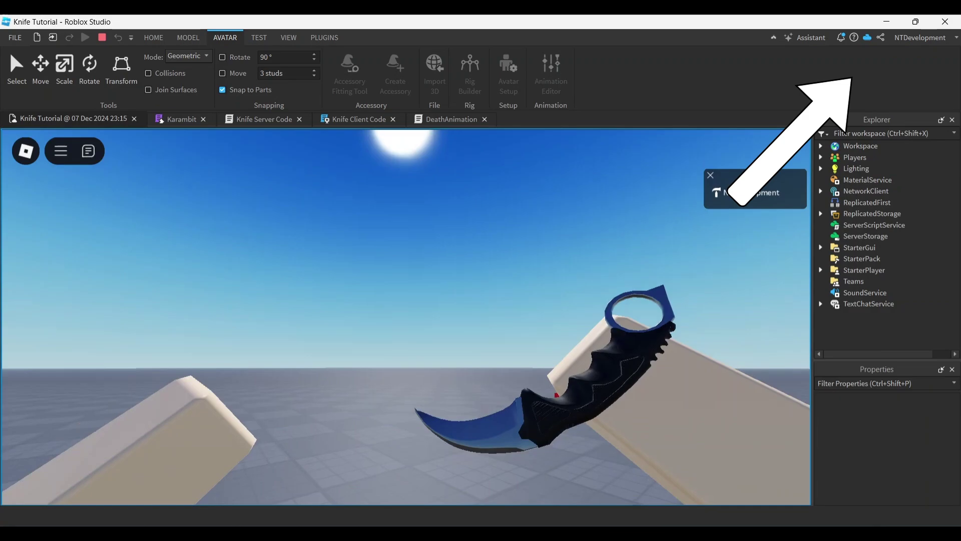
{"action": "key", "text": "w"}
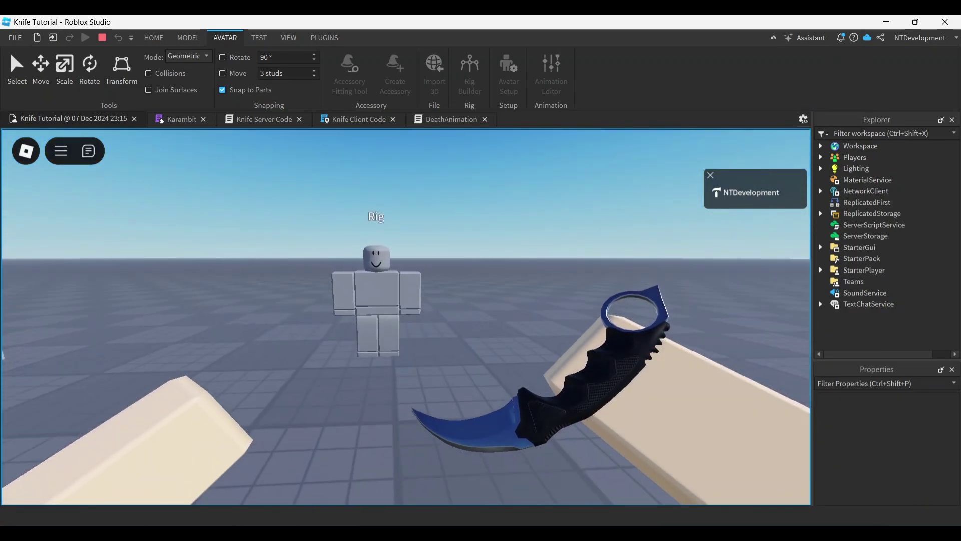
{"action": "left_click", "coordinate": [406, 317]}
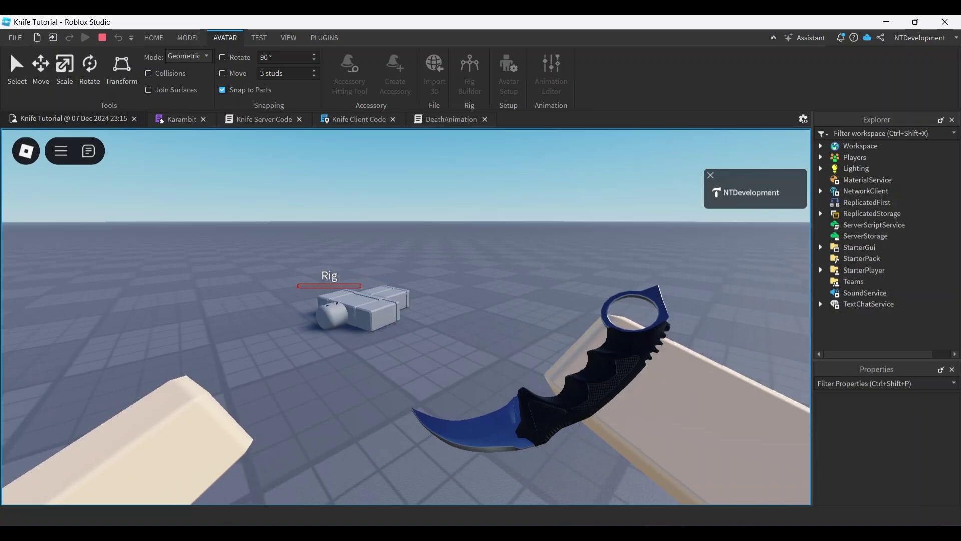
Walk the player from the fallen Rig into the red block, viewing the character in third person to test the player's death animation.
{"action": "key", "text": "w"}
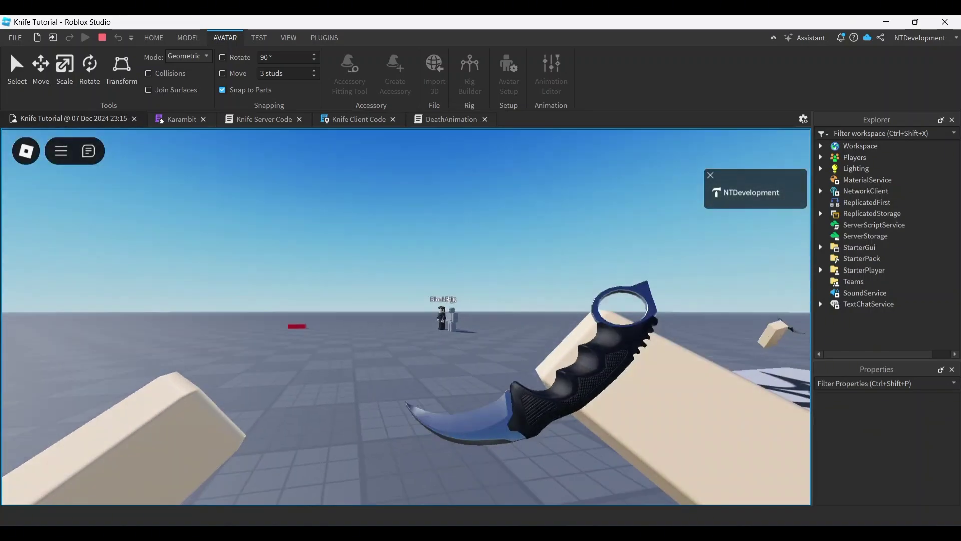
{"action": "key", "text": "w"}
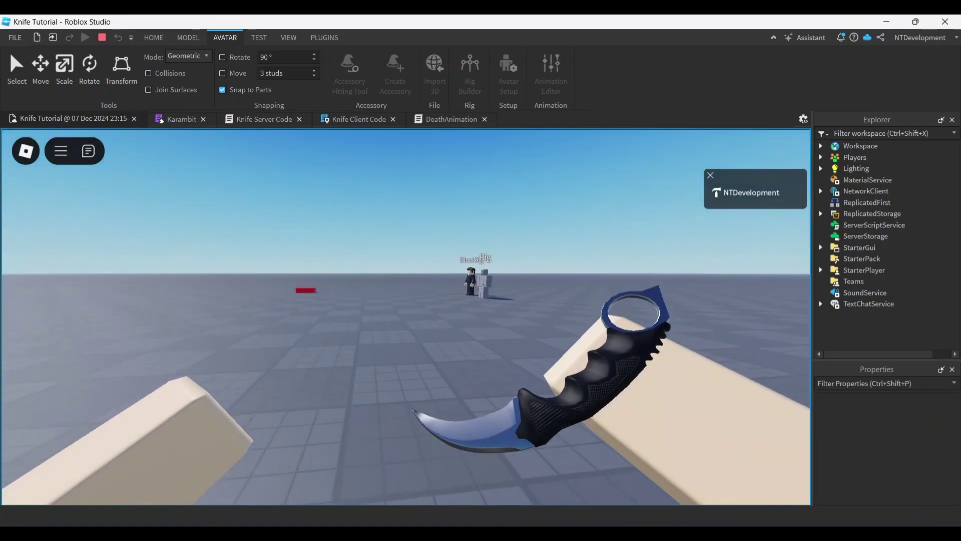
{"action": "key", "text": "w"}
{"action": "scroll", "coordinate": [406, 317], "scroll_direction": "down", "scroll_amount": 5}
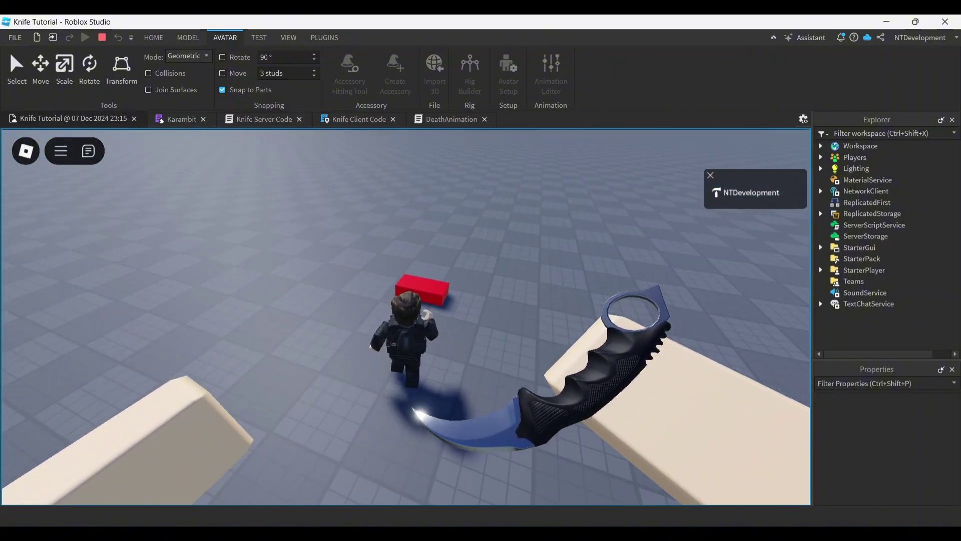
{"action": "key", "text": "w"}
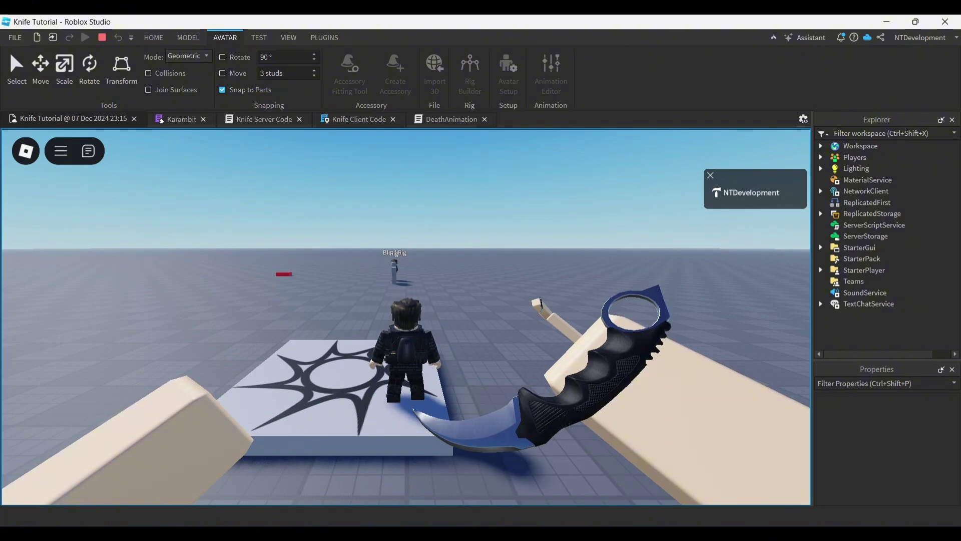
Walk the respawned player into the red block again in a closer third-person view to replay the death animation.
{"action": "key", "text": "a"}
{"action": "scroll", "coordinate": [406, 317], "scroll_direction": "up", "scroll_amount": 2}
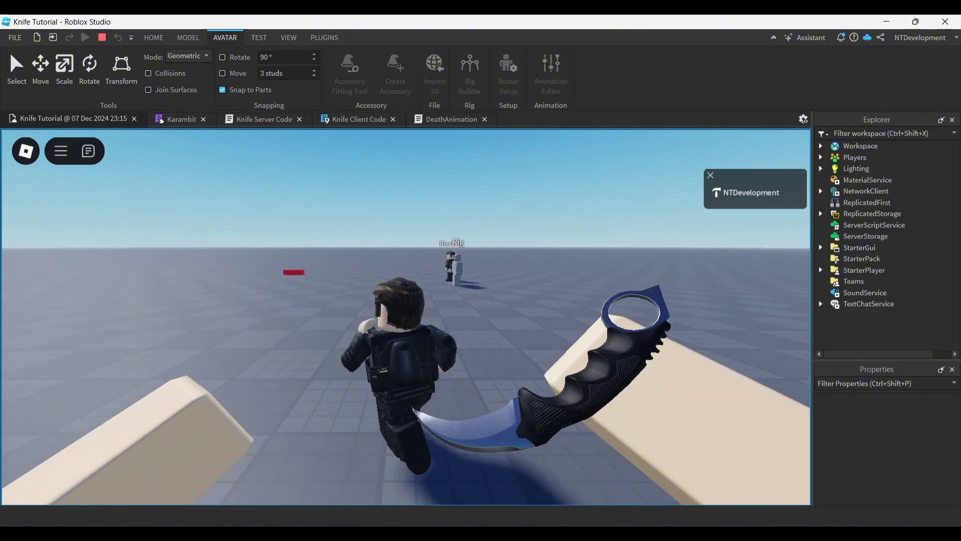
{"action": "key", "text": "w"}
{"action": "key", "text": "a"}
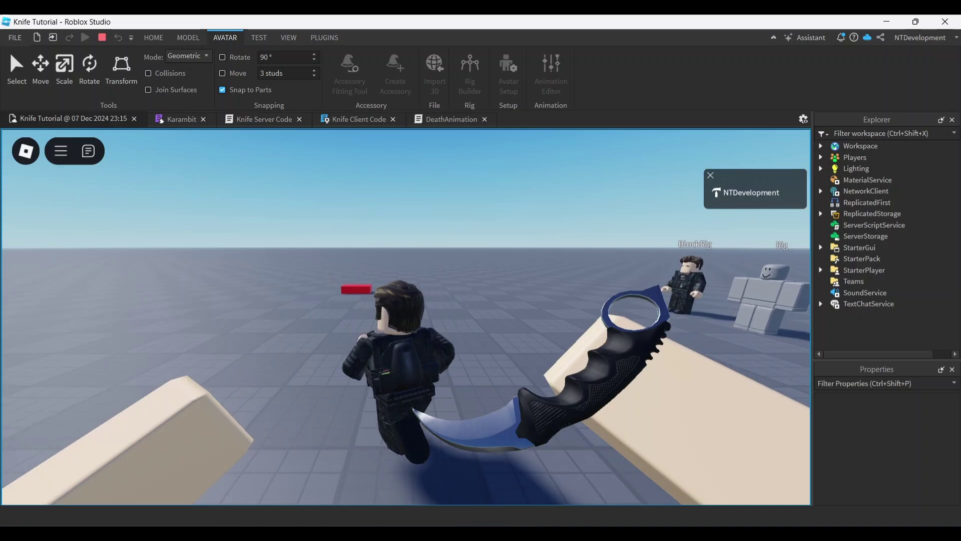
{"action": "key", "text": "w"}
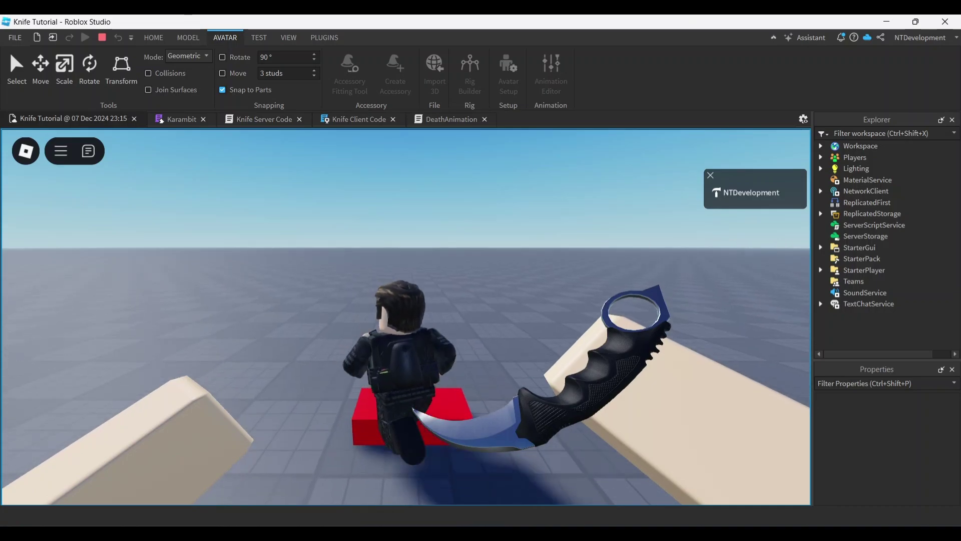
{"action": "key", "text": "w"}
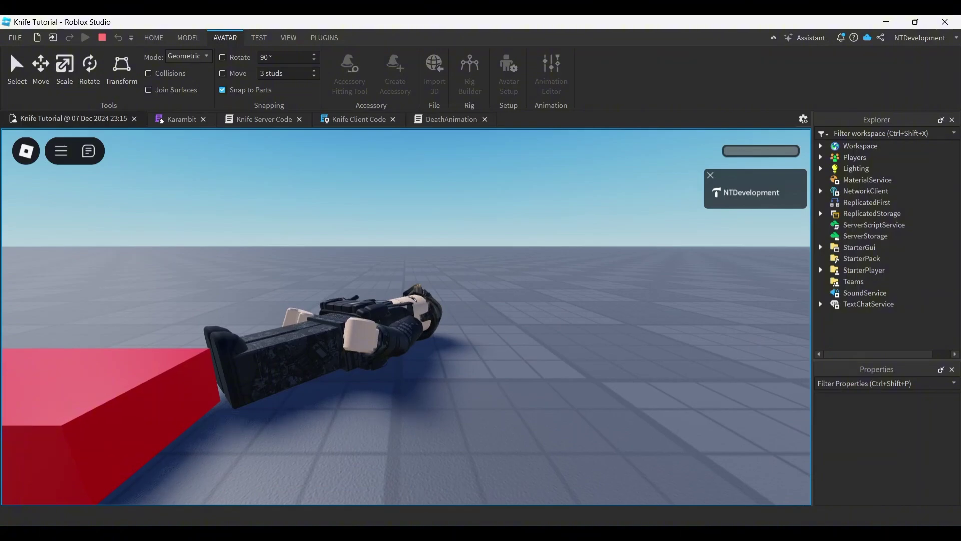
Return to first-person view, walk off the spawn platform and trigger the karambit's inspect animation.
{"action": "scroll", "coordinate": [406, 315], "scroll_direction": "up", "scroll_amount": 5}
{"action": "key", "text": "w"}
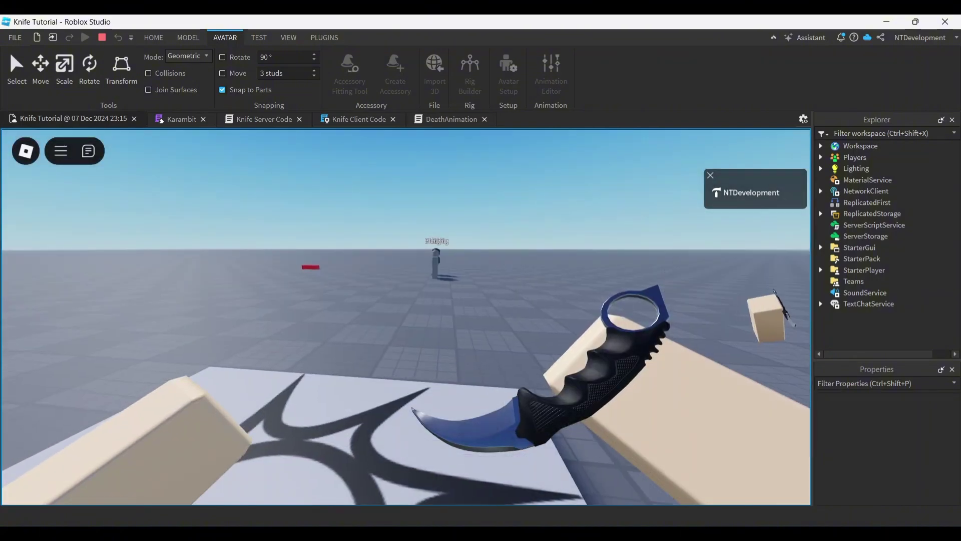
{"action": "key", "text": "w"}
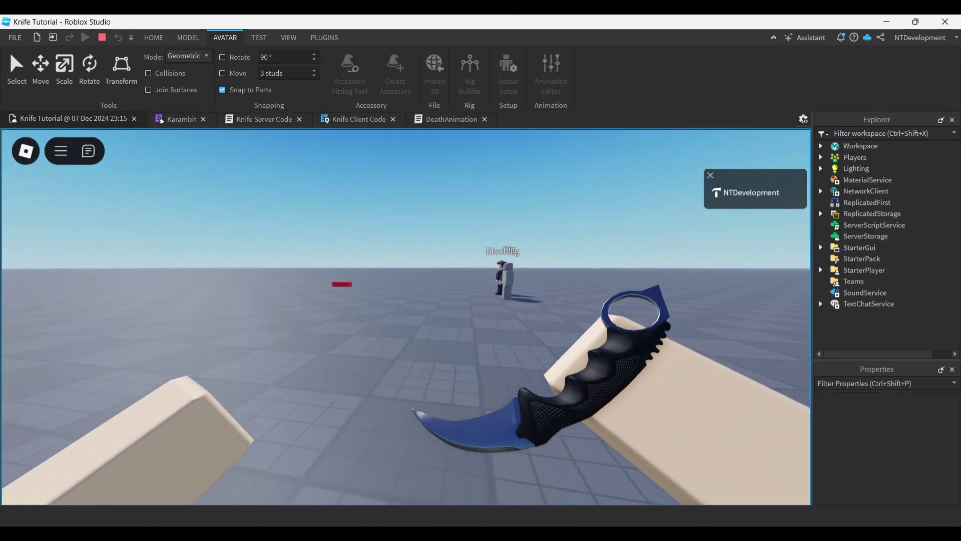
{"action": "key", "text": "a"}
{"action": "key", "text": "s"}
{"action": "key", "text": "f"}
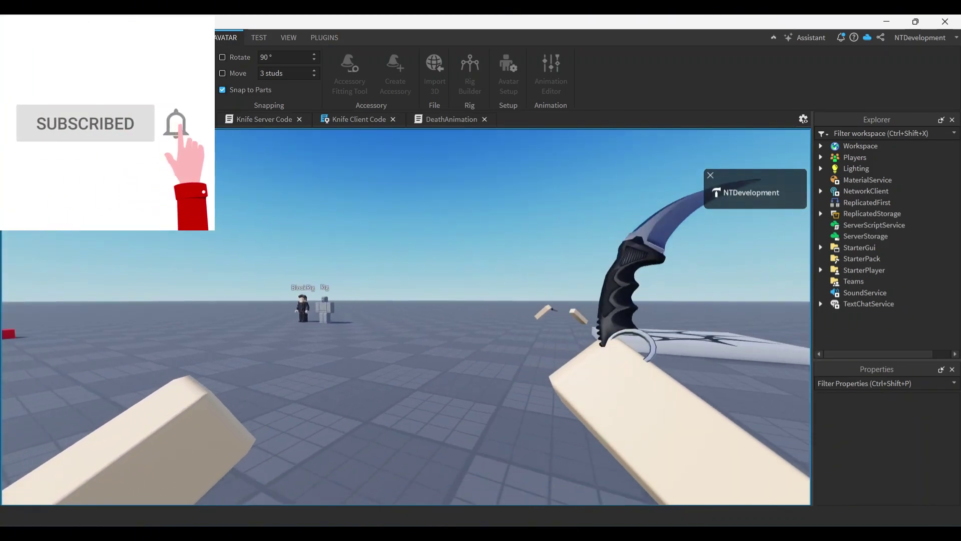
Walk and jump around the BlockRig and Rig in first person to check the karambit's view during movement.
{"action": "key", "text": "a"}
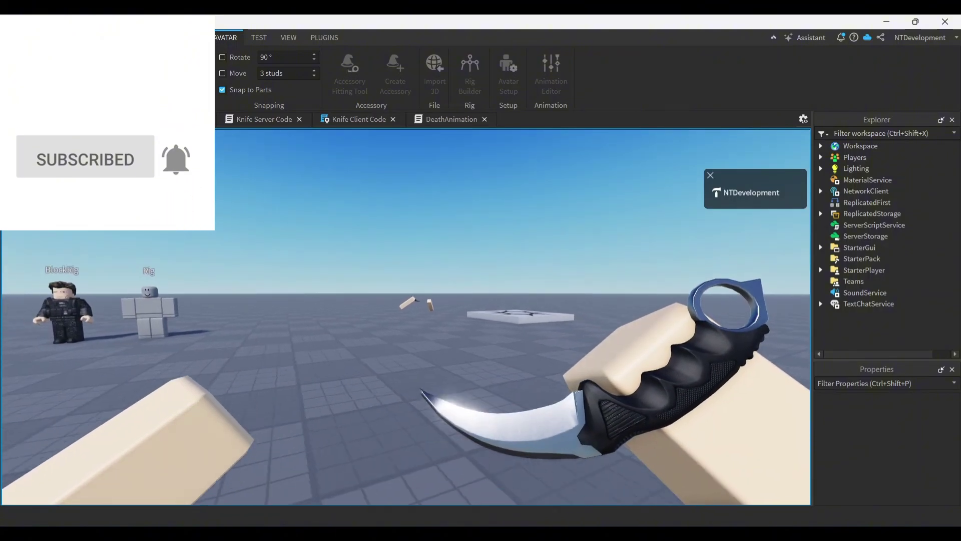
{"action": "key", "text": "a"}
{"action": "key", "text": "w"}
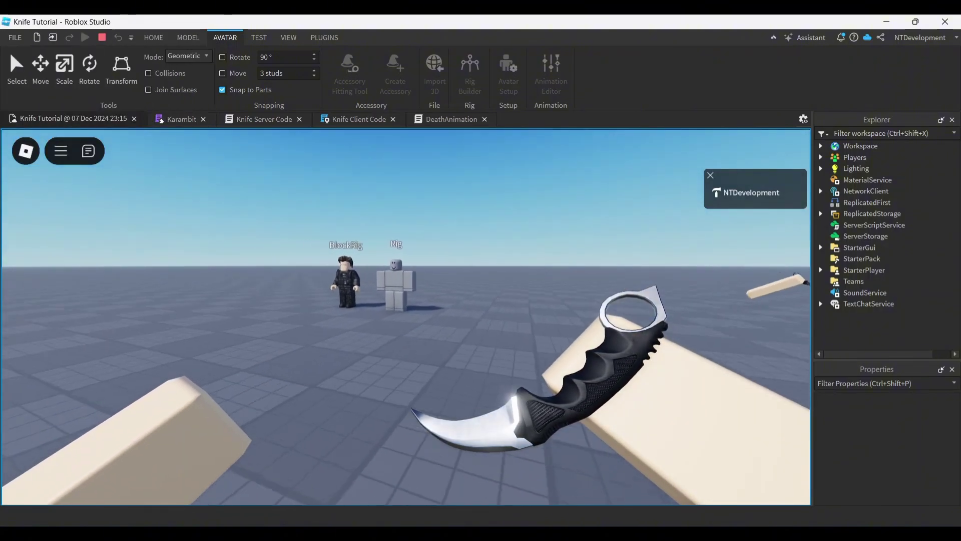
{"action": "key", "text": "w"}
{"action": "key", "text": "a"}
{"action": "key", "text": "space"}
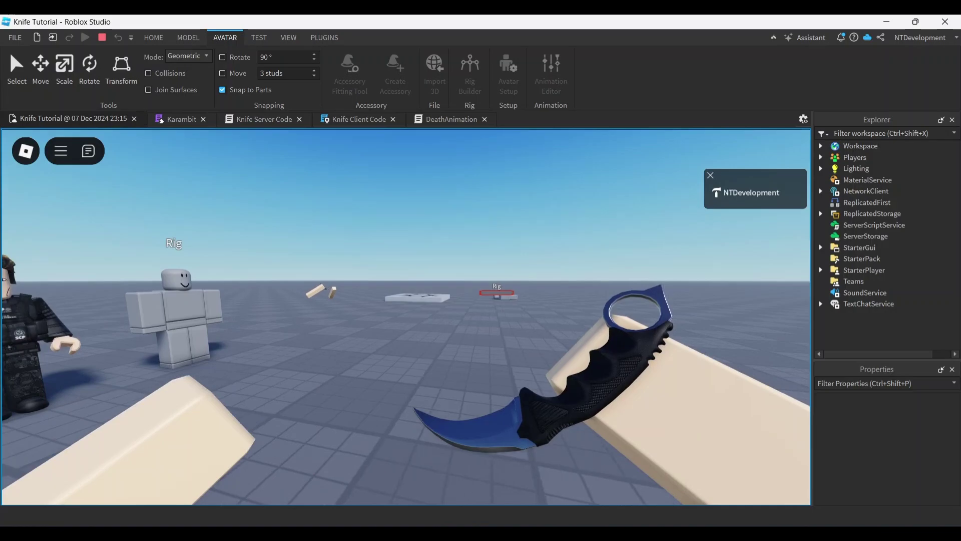
{"action": "key", "text": "a"}
{"action": "key", "text": "s"}
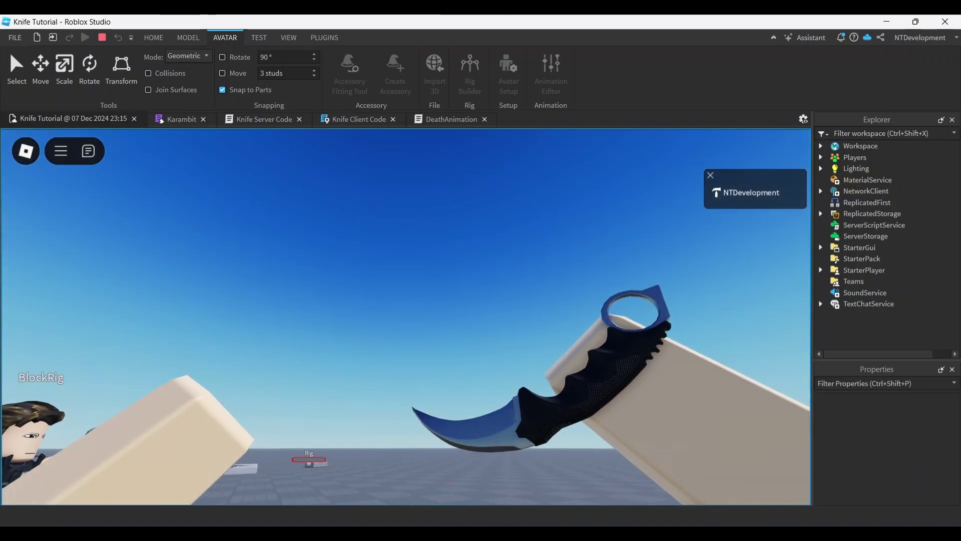